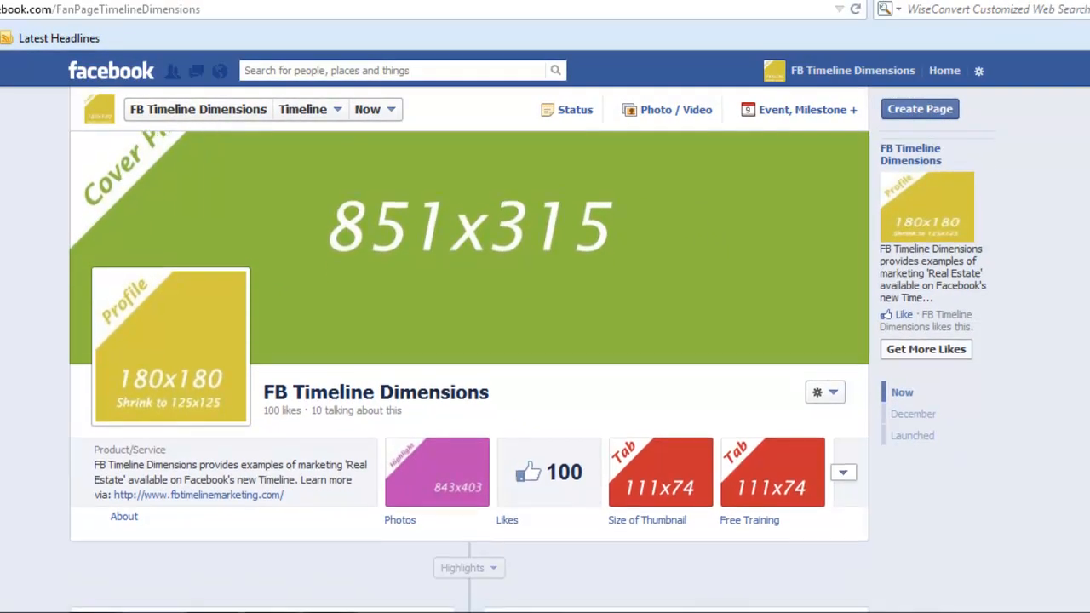
- Scroll the FB Timeline Dimensions page to position its header for capturing
scroll(469, 366, "up", 1)
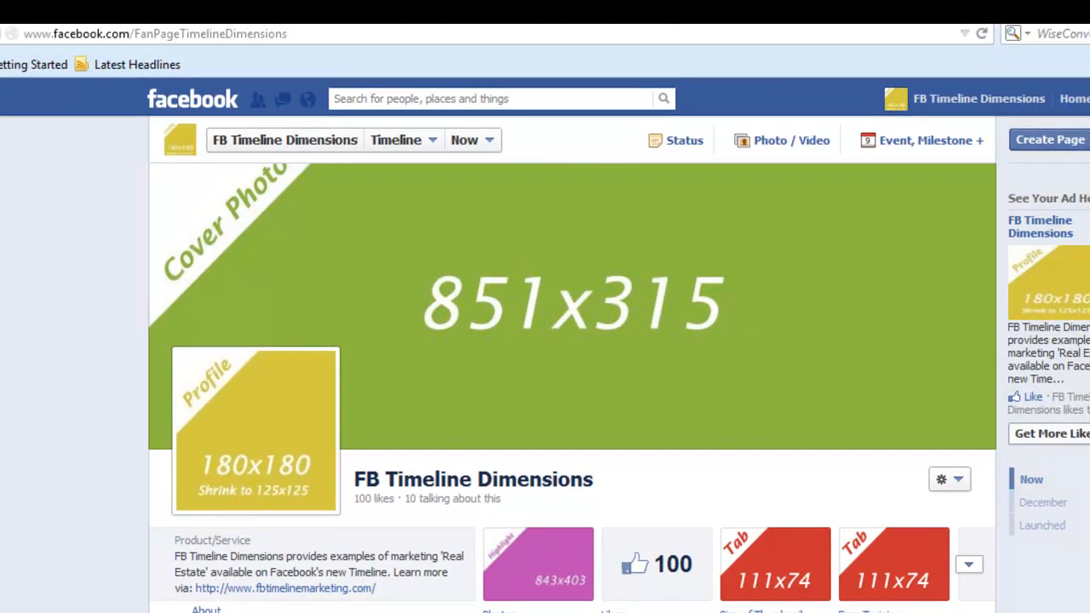
scroll(572, 388, "down", 10)
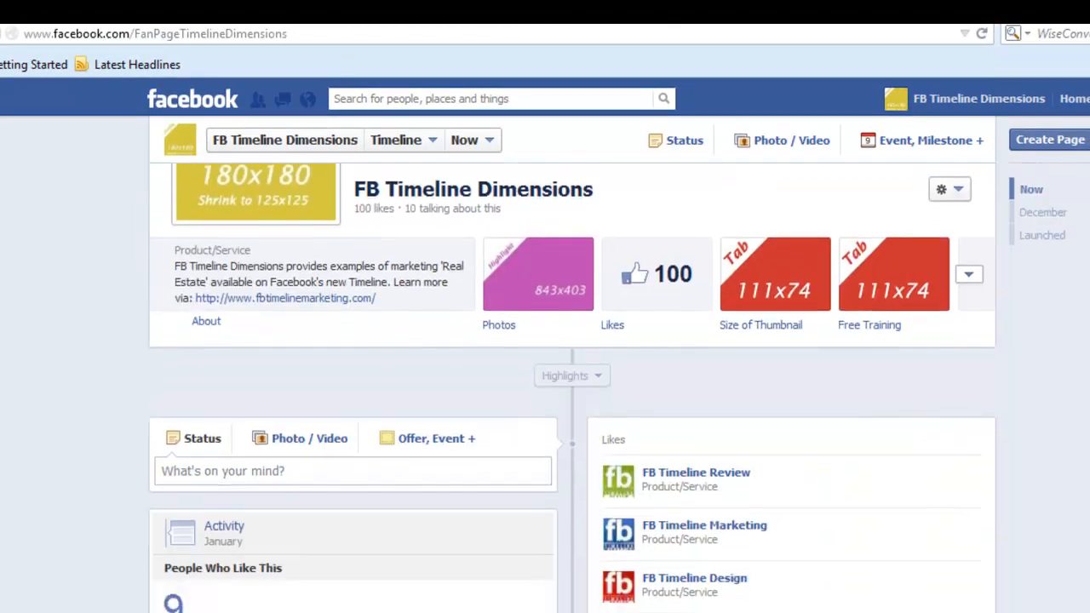
scroll(569, 511, "down", 2)
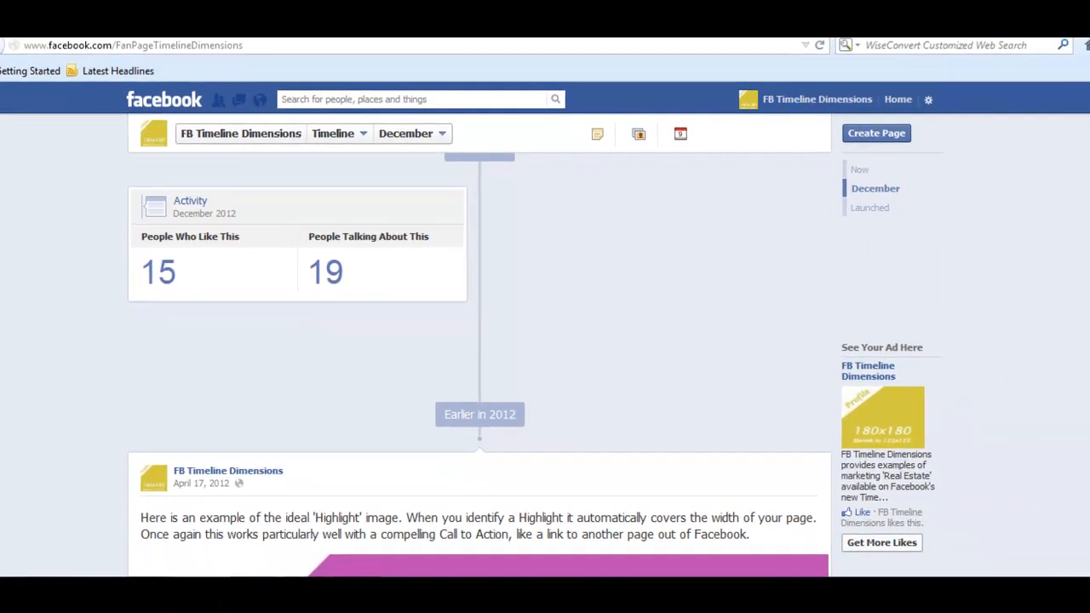
scroll(480, 364, "down", 5)
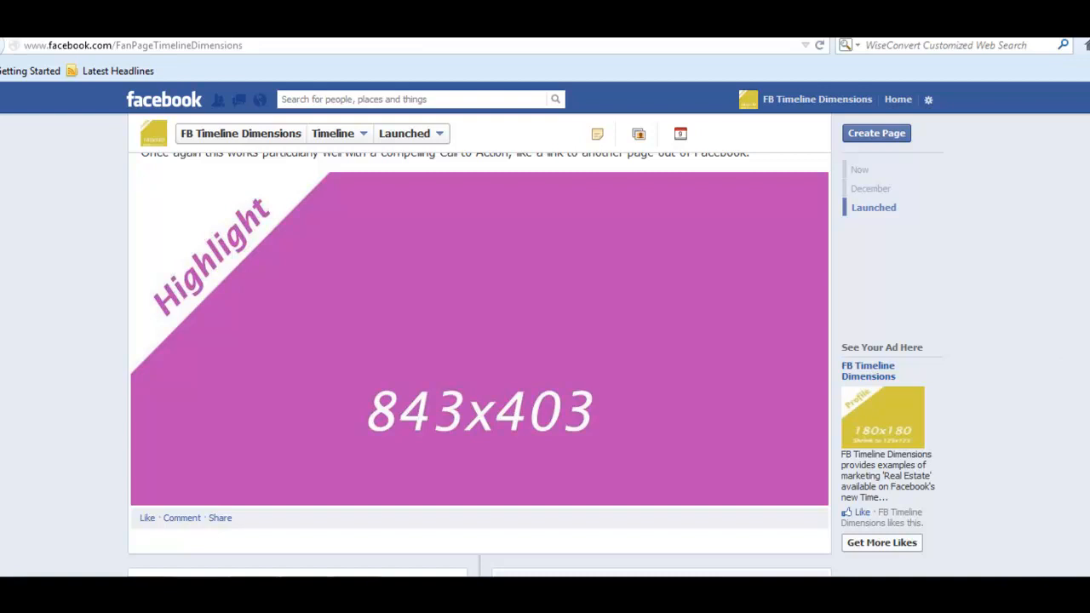
scroll(480, 365, "up", 11)
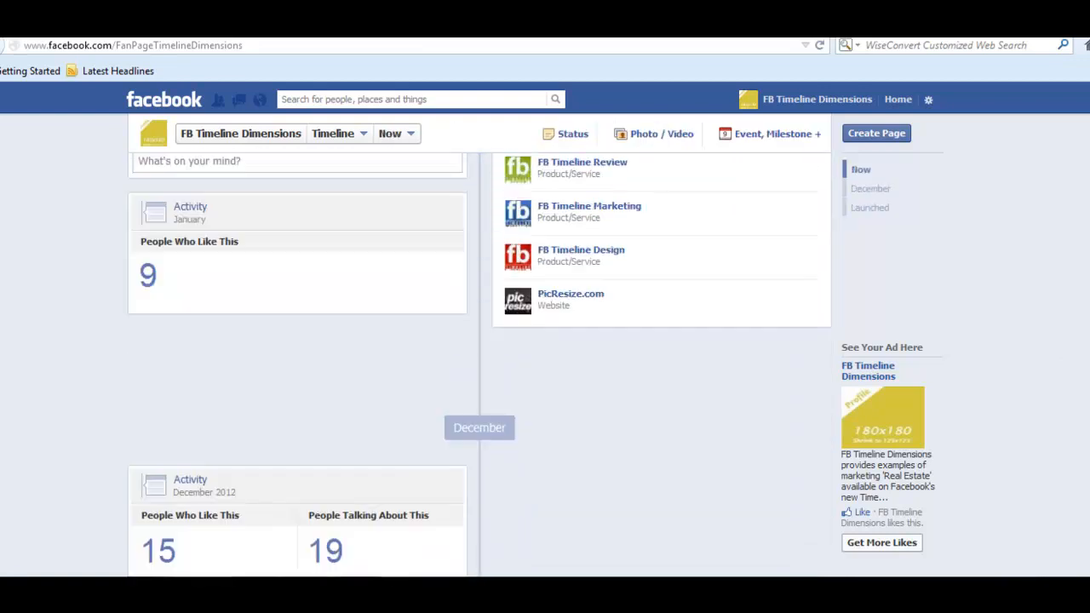
scroll(479, 364, "up", 1)
scroll(479, 364, "down", 1)
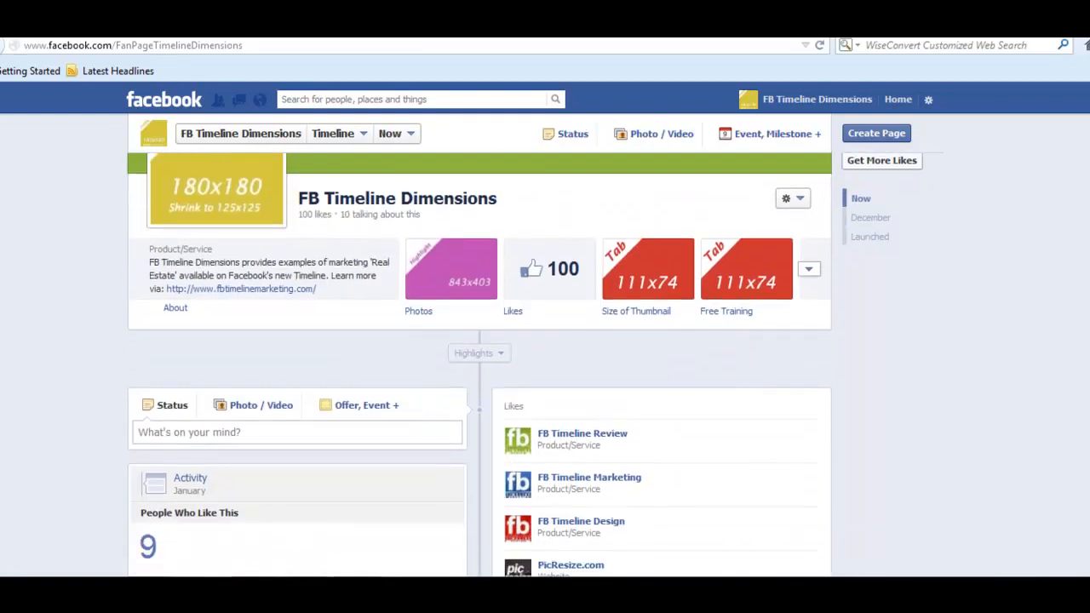
scroll(479, 364, "down", 1)
scroll(479, 365, "down", 10)
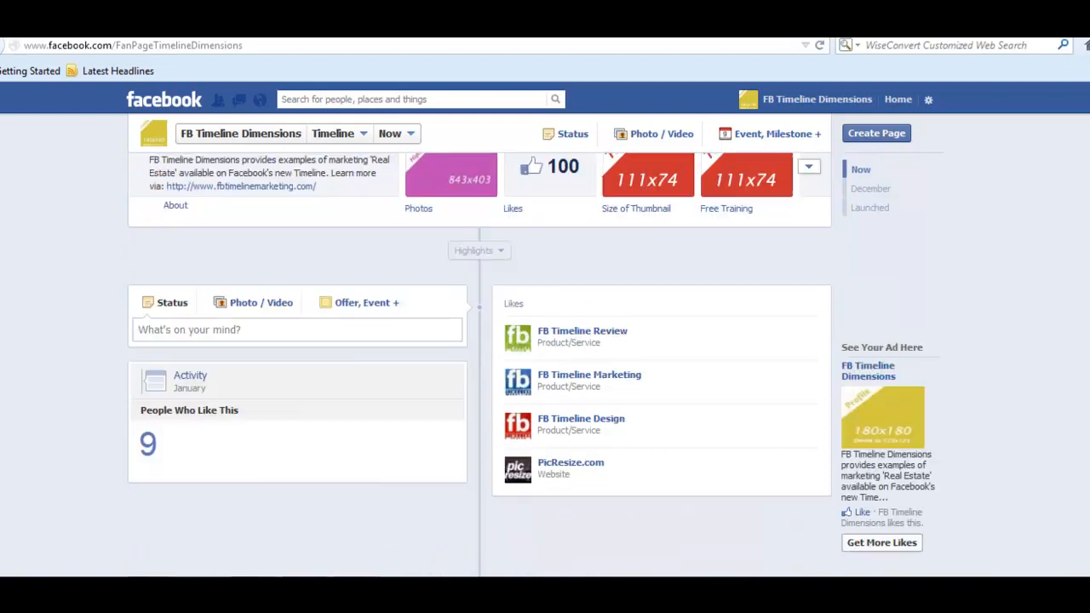
scroll(480, 364, "down", 10)
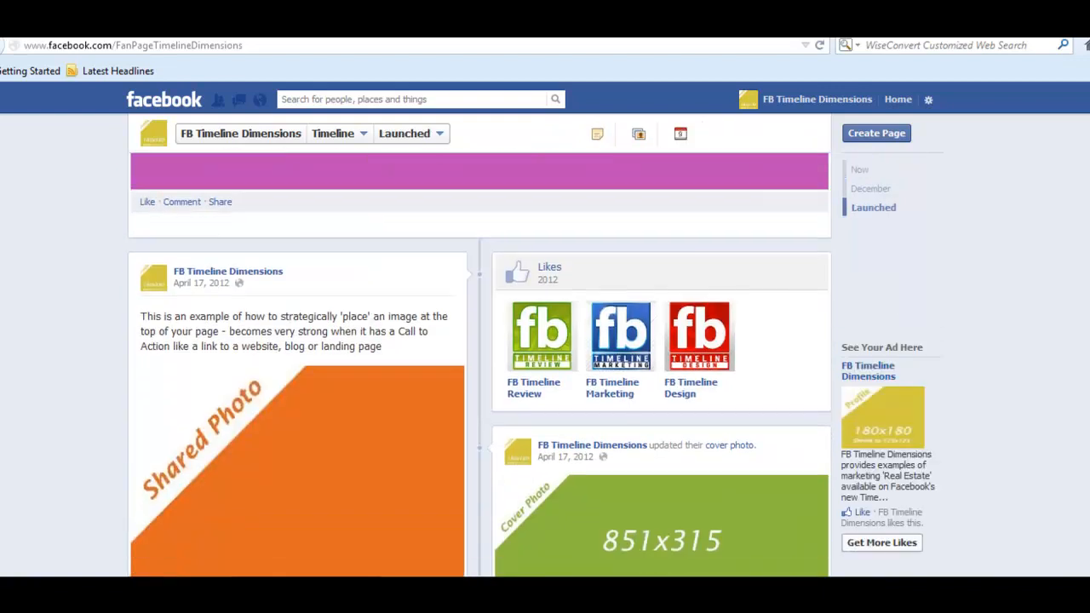
scroll(480, 365, "down", 3)
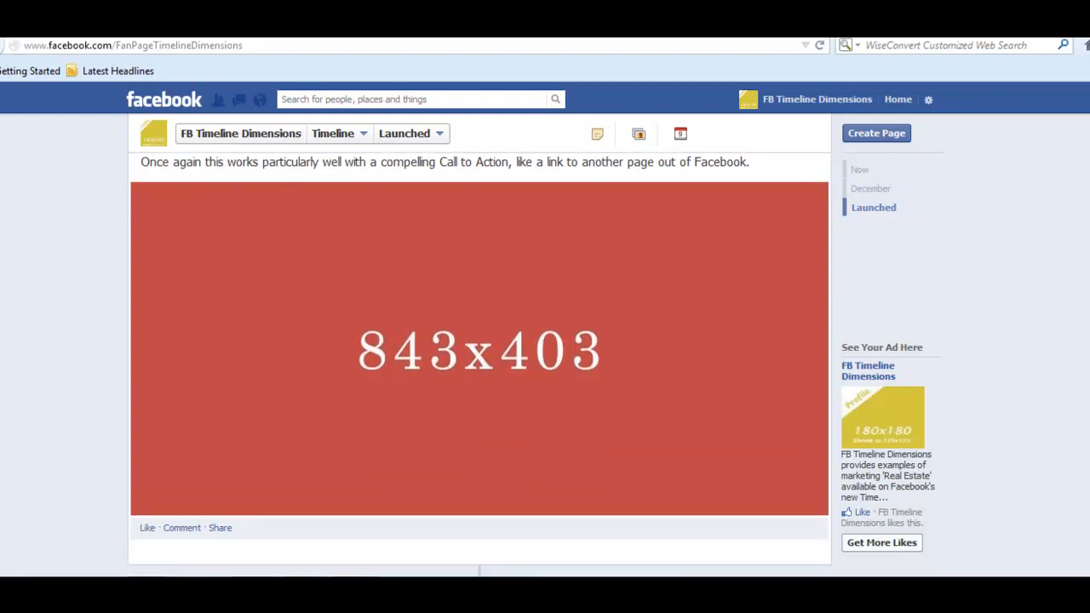
scroll(480, 365, "down", 15)
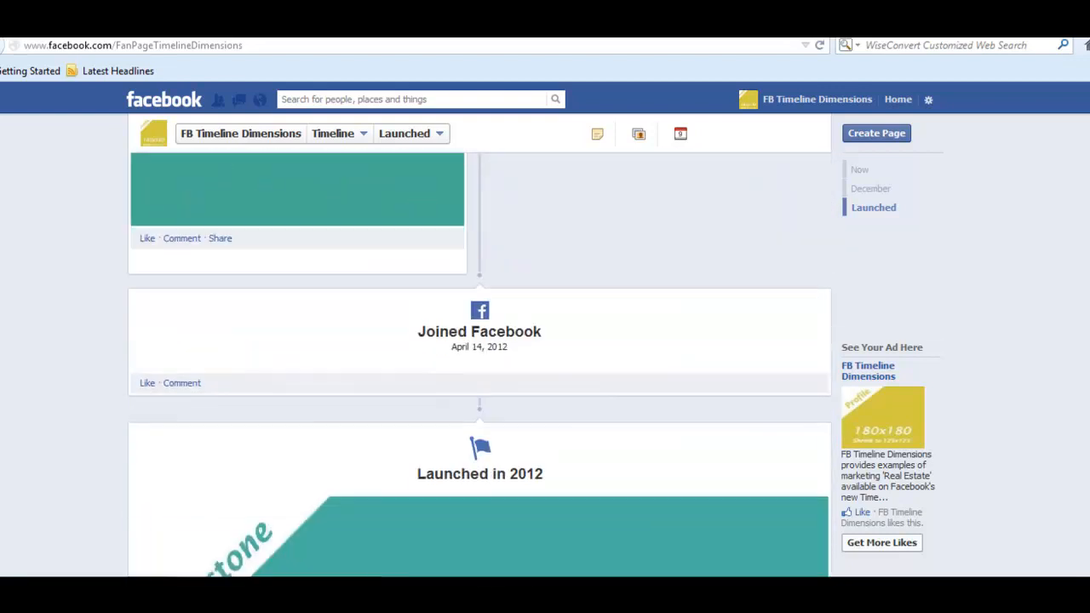
scroll(480, 364, "down", 3)
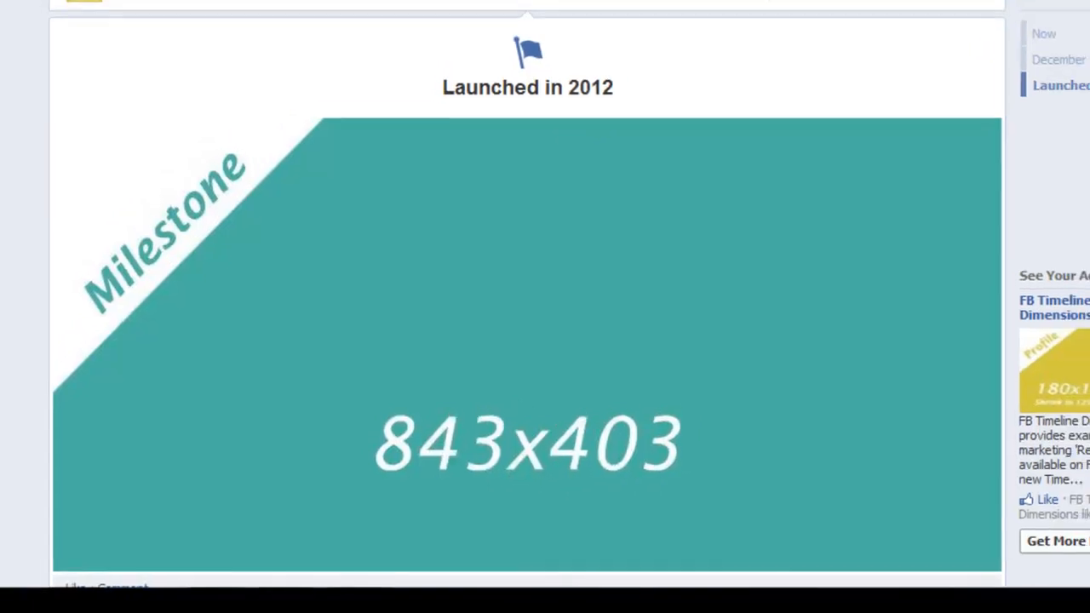
scroll(534, 341, "up", 5)
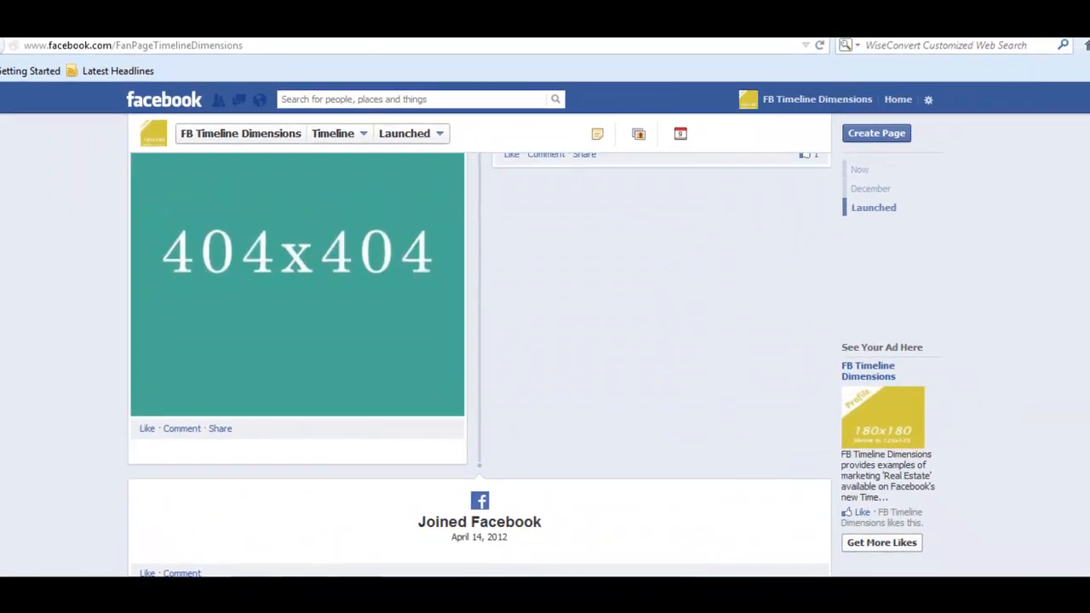
scroll(479, 364, "up", 10)
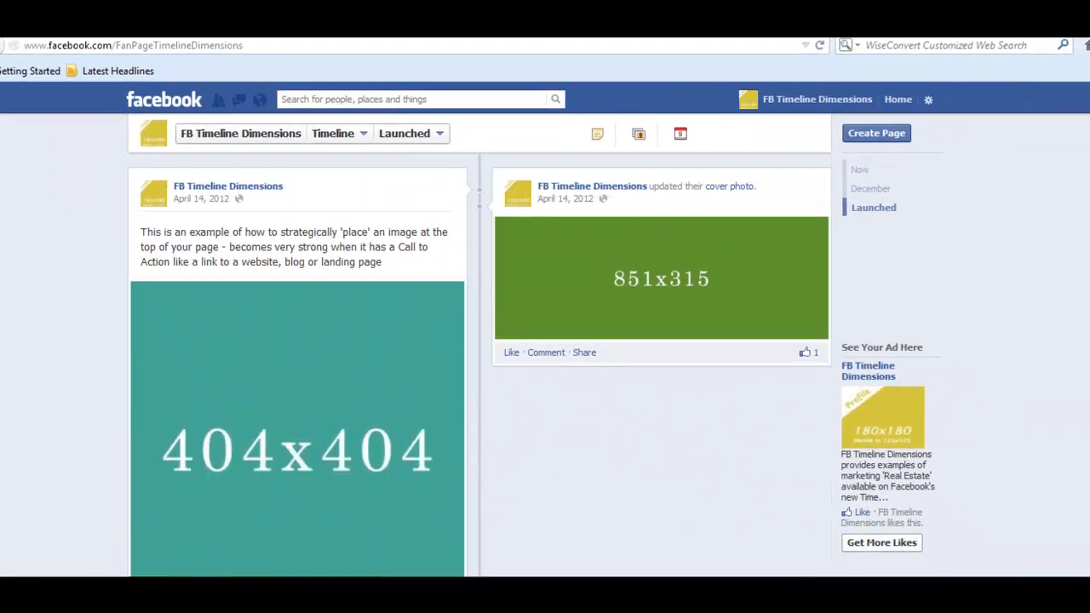
scroll(1086, 325, "up", 10)
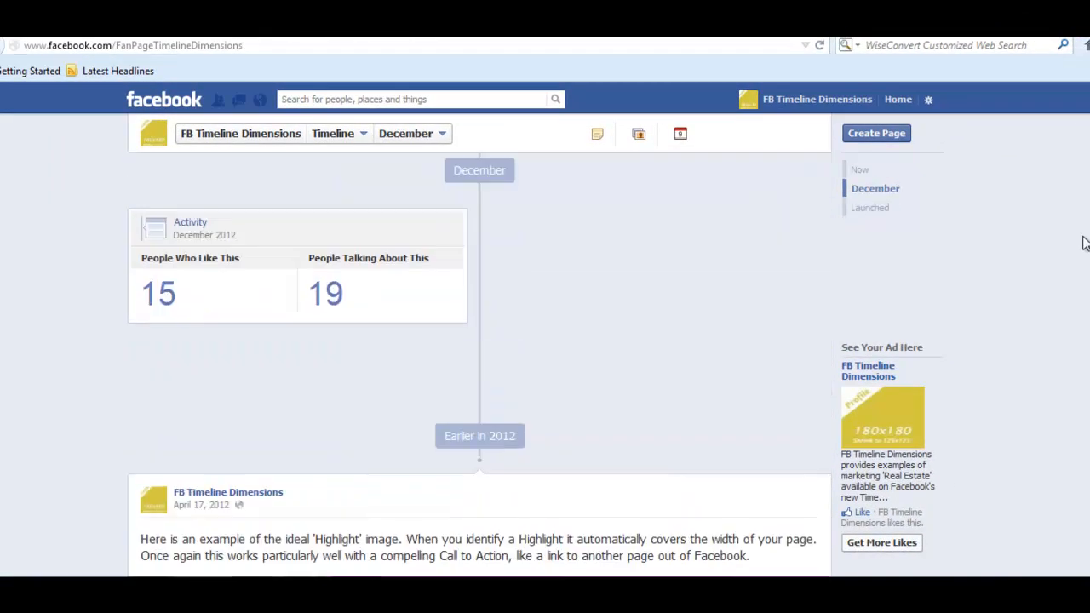
scroll(1081, 166, "up", 3)
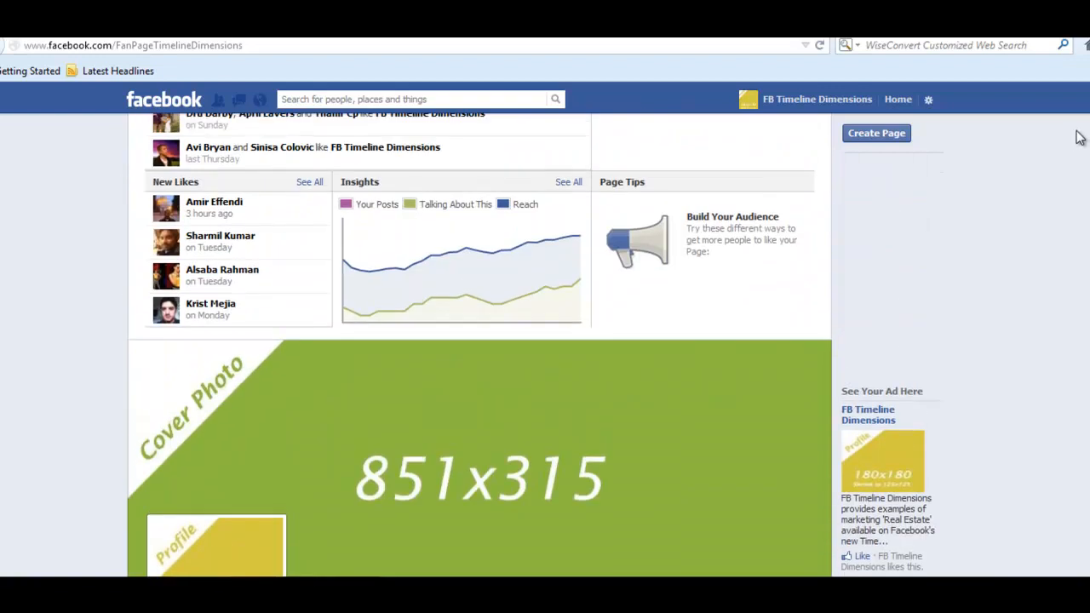
scroll(1079, 160, "down", 3)
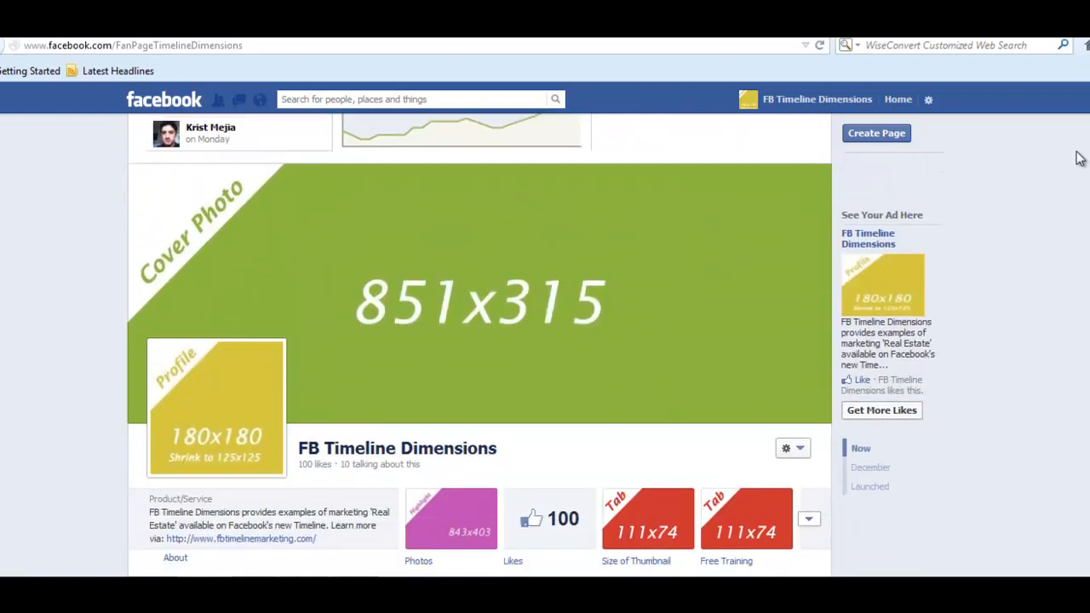
scroll(1079, 159, "down", 2)
scroll(1080, 162, "up", 1)
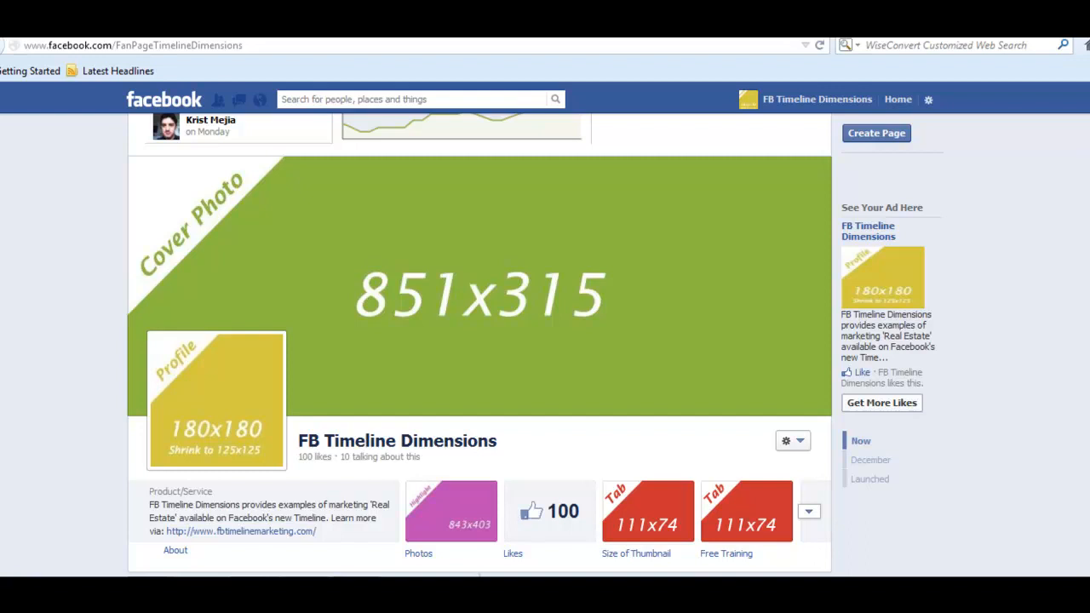
scroll(533, 345, "down", 1)
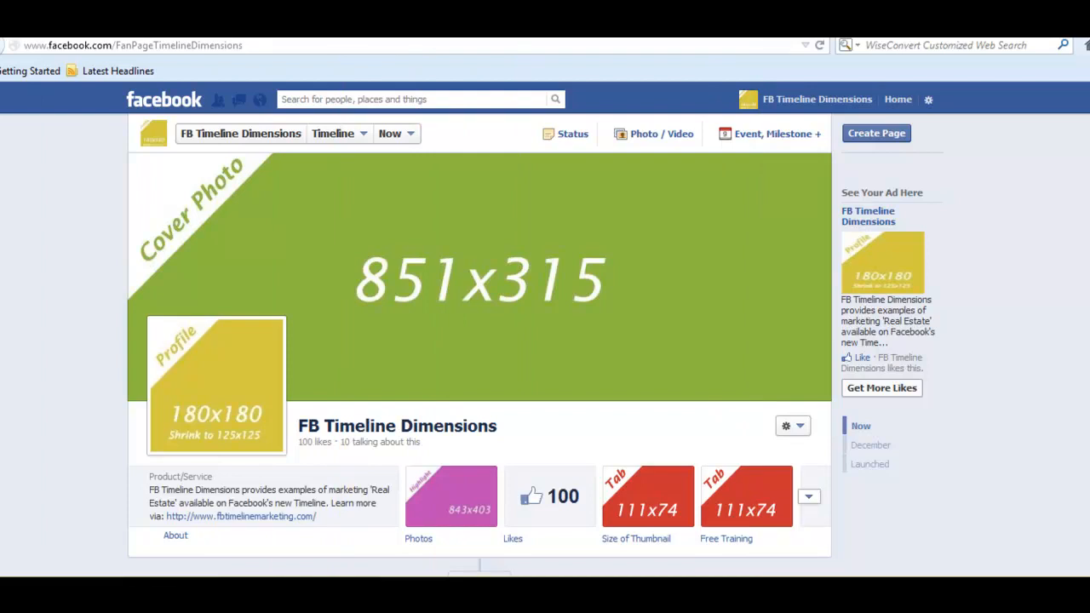
- Frame the Snagit region from the cover photo to the tab thumbnails, excluding the timeline, and capture it
left_click_drag(557, 53, 561, 116)
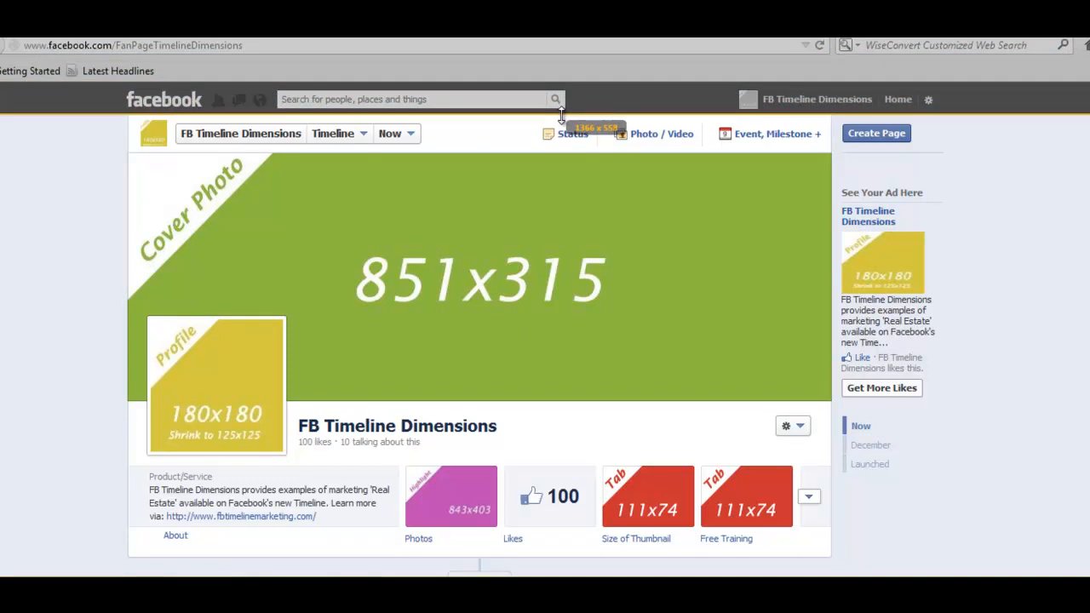
left_click_drag(561, 115, 560, 114)
left_click_drag(3, 349, 130, 361)
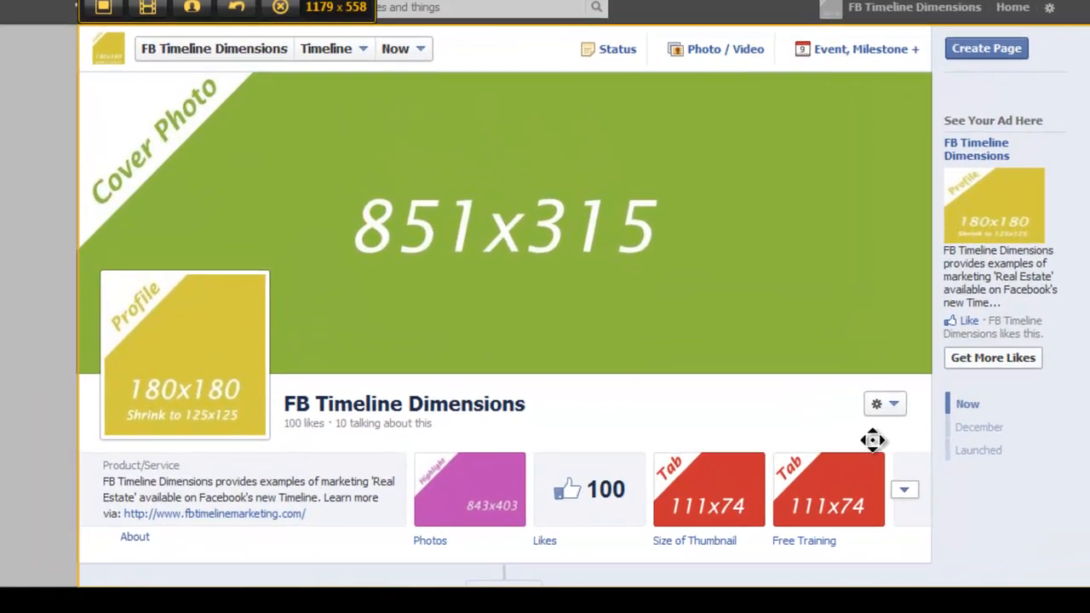
left_click_drag(1089, 492, 932, 496)
left_click_drag(572, 21, 572, 71)
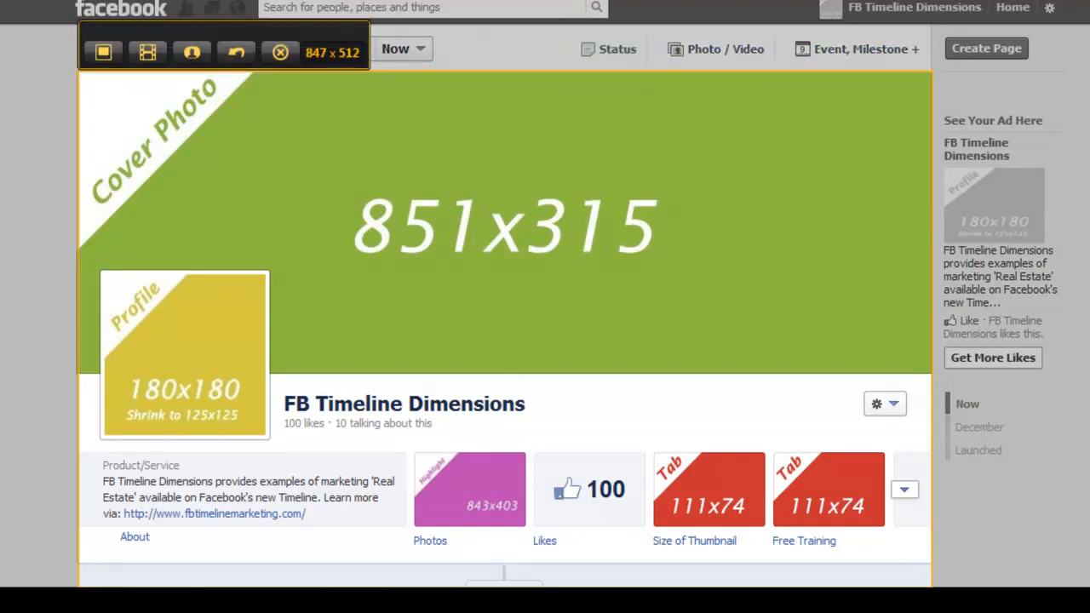
left_click_drag(489, 581, 488, 562)
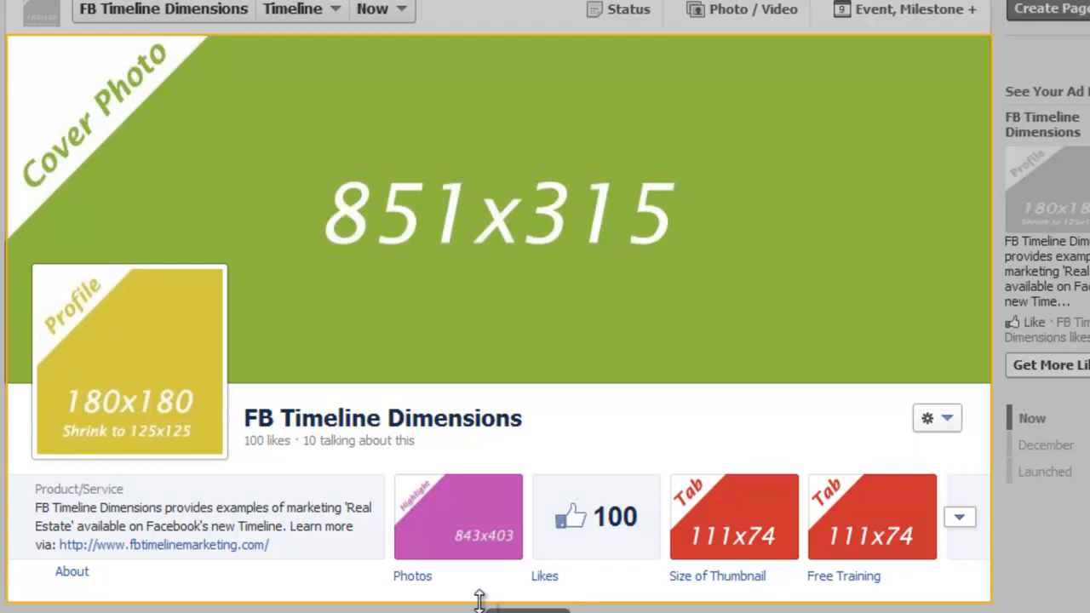
left_click_drag(479, 601, 479, 601)
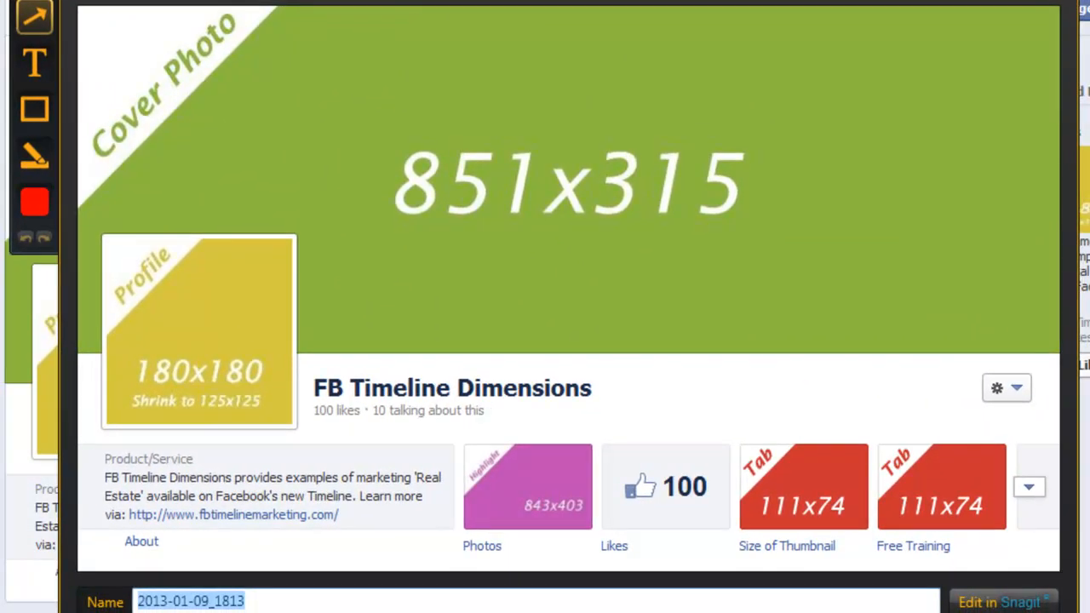
- Draw a red arrow from the cover photo down to the 100 Likes box
left_click(30, 27)
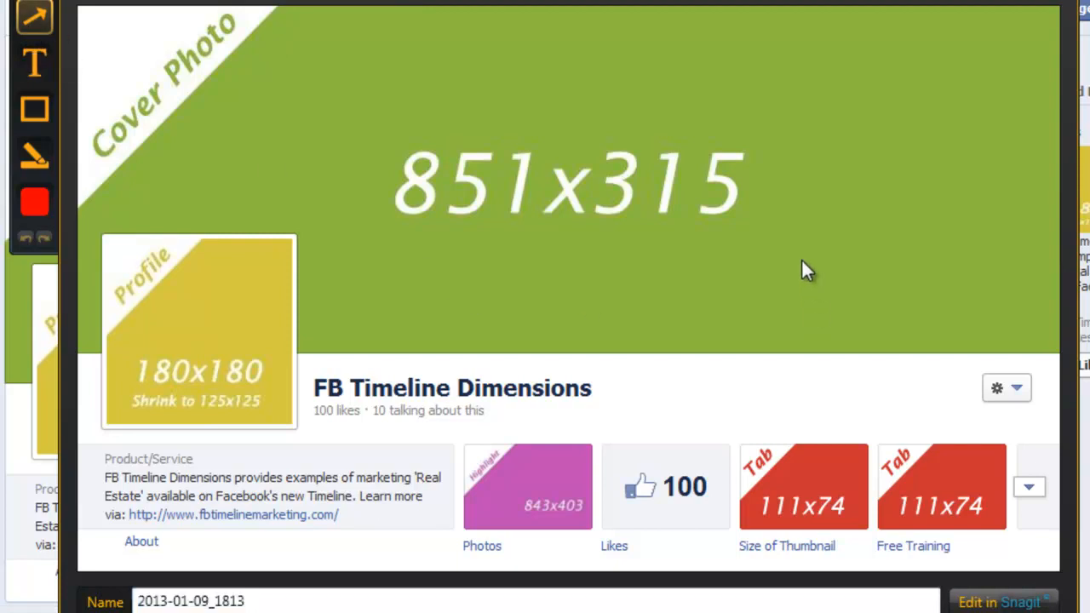
mouse_move(802, 258)
left_mouse_down()
mouse_move(733, 390)
mouse_move(693, 433)
mouse_move(669, 437)
left_mouse_up()
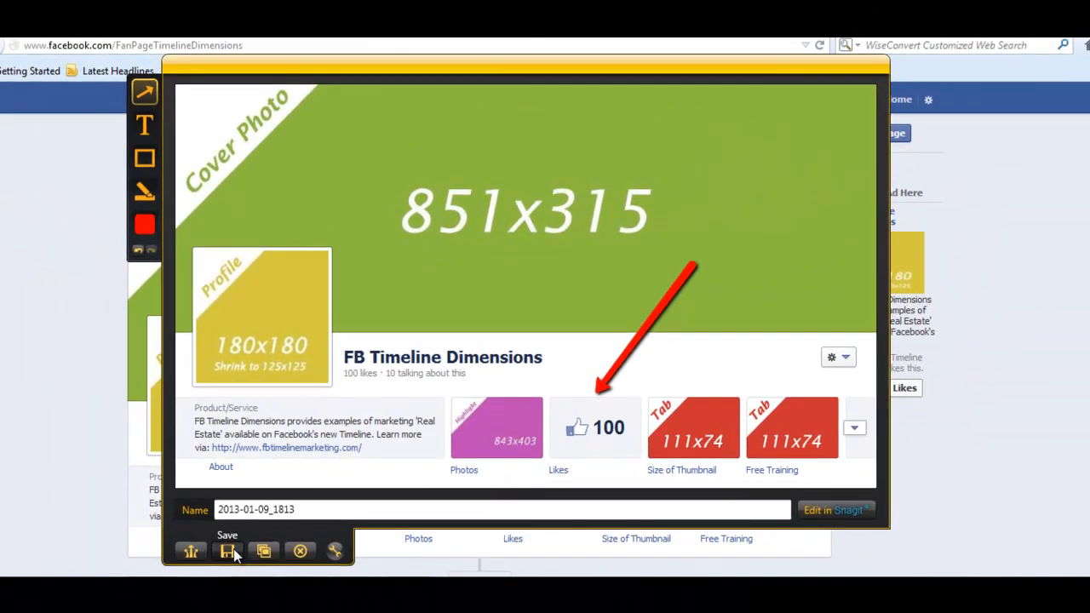
- Save the annotated capture to the Desktop as FBTD
left_click(155, 587)
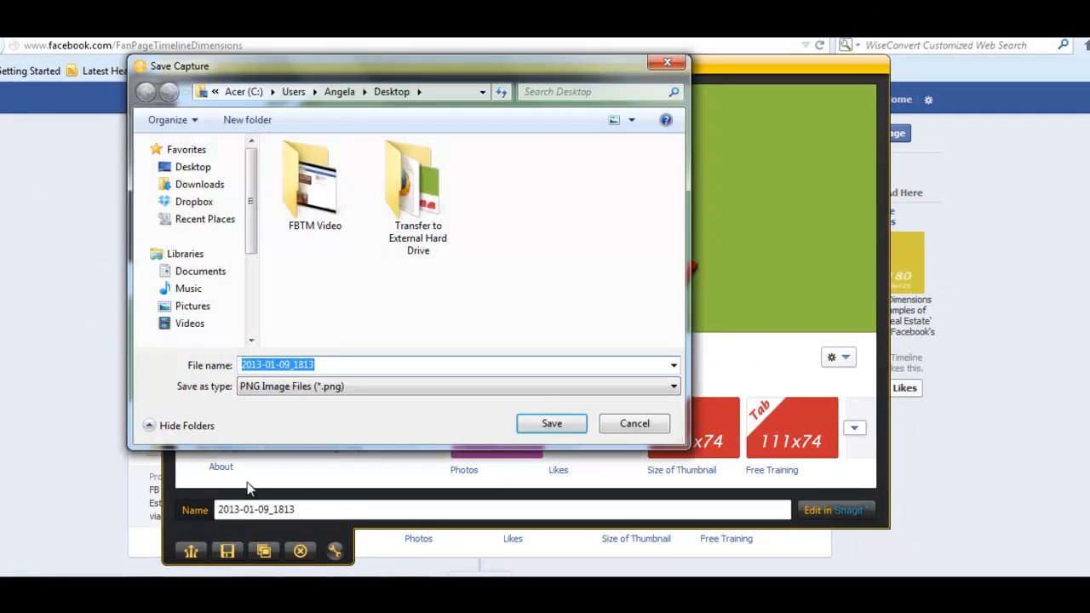
left_click(188, 167)
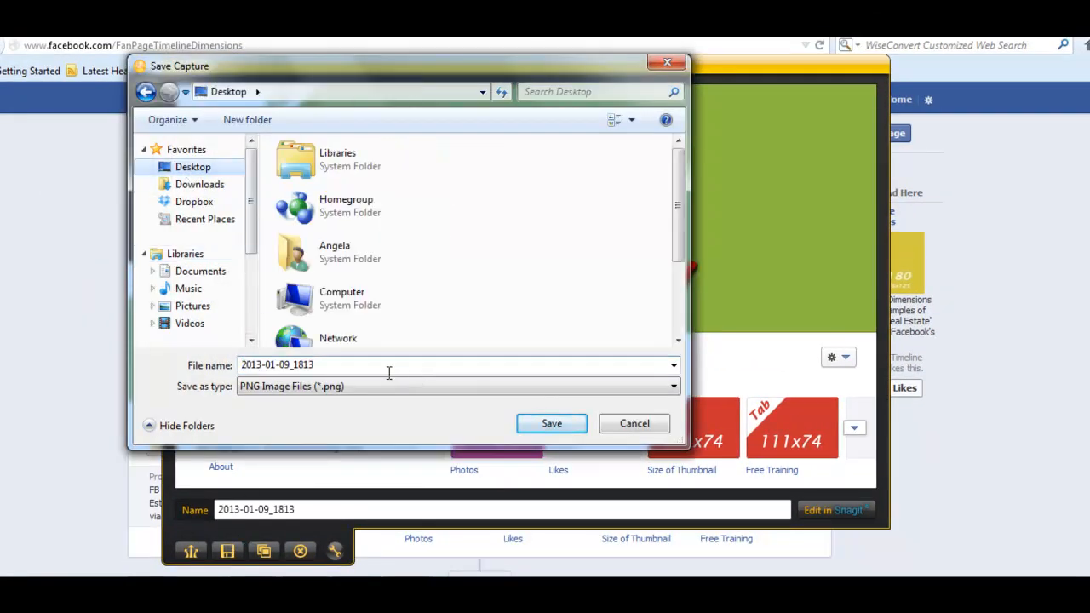
left_click(359, 363)
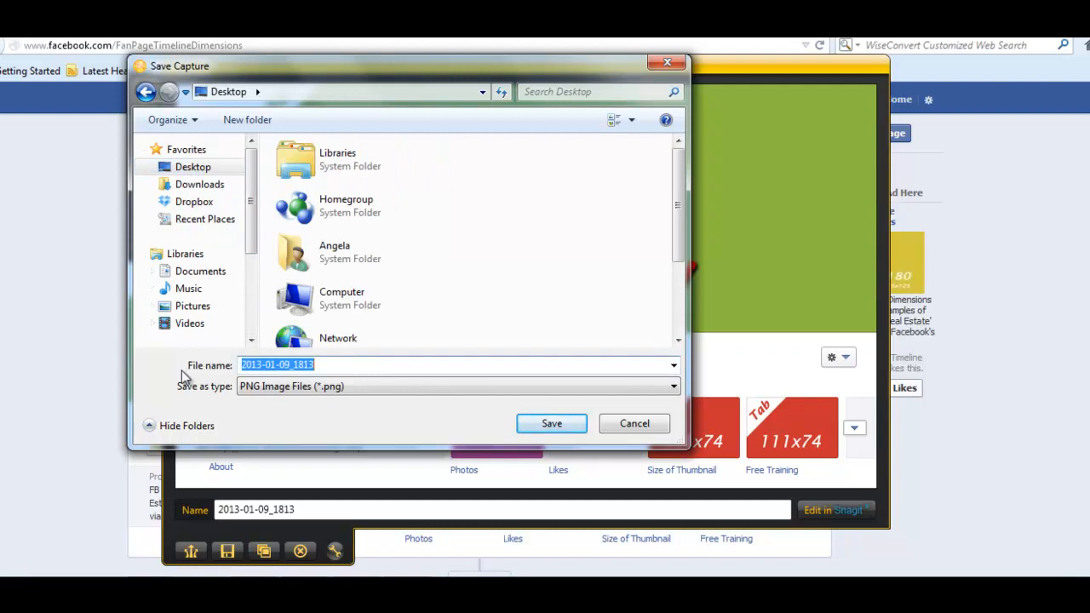
type("FBTD")
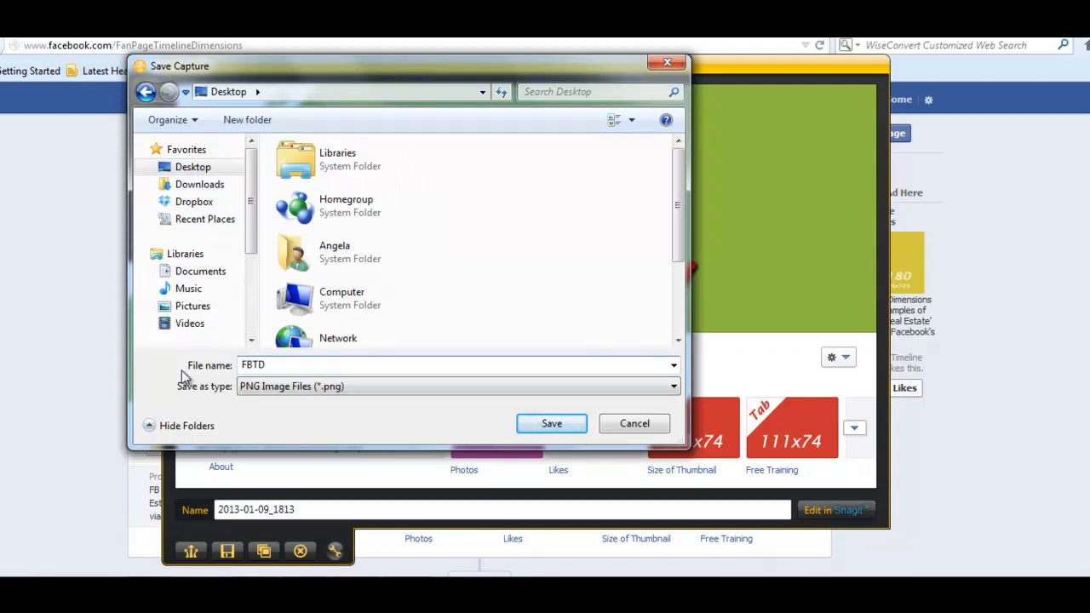
key("Return")
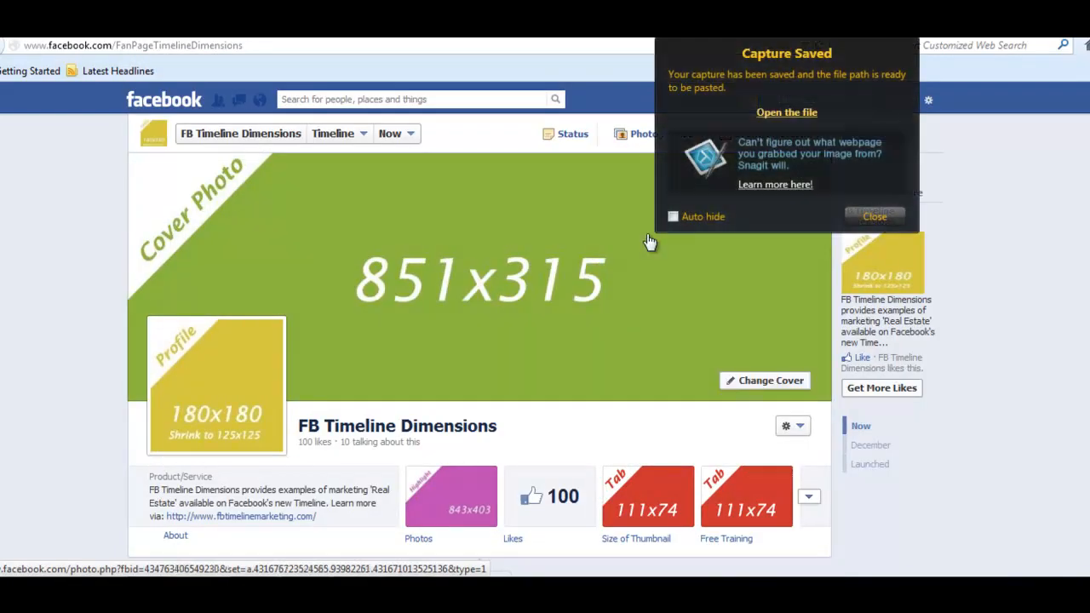
- Dismiss the Capture Saved notification and scroll down the Facebook timeline
left_click(874, 216)
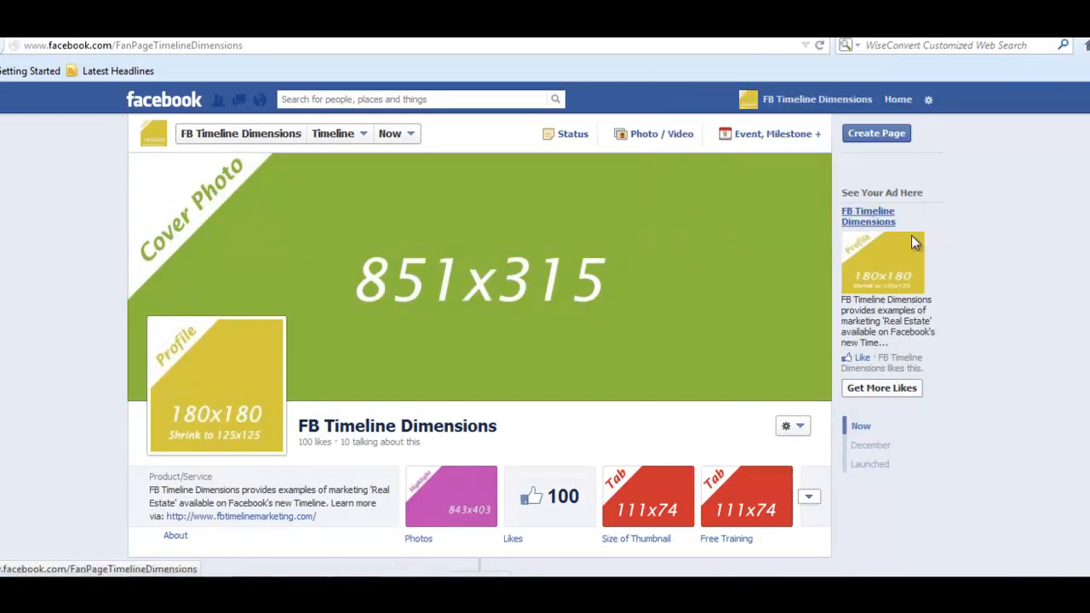
scroll(479, 365, "down", 15)
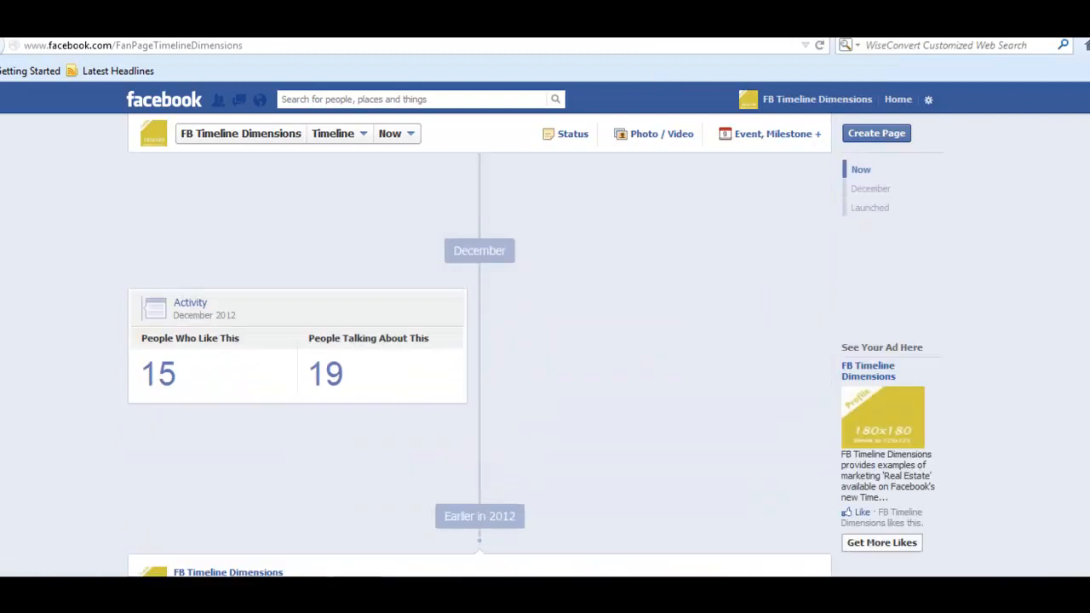
scroll(481, 364, "down", 10)
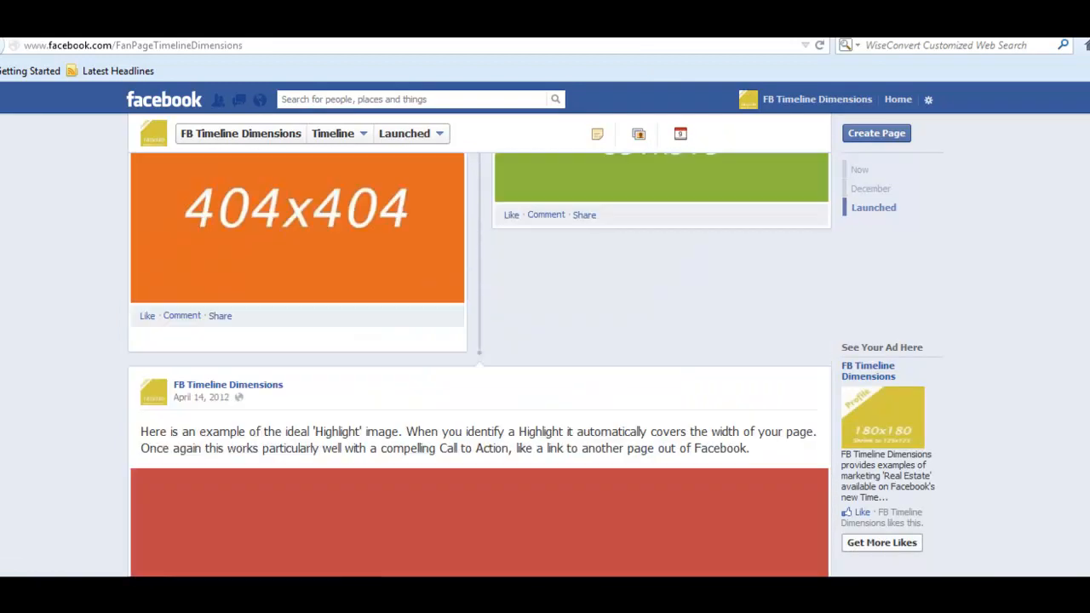
scroll(479, 364, "down", 10)
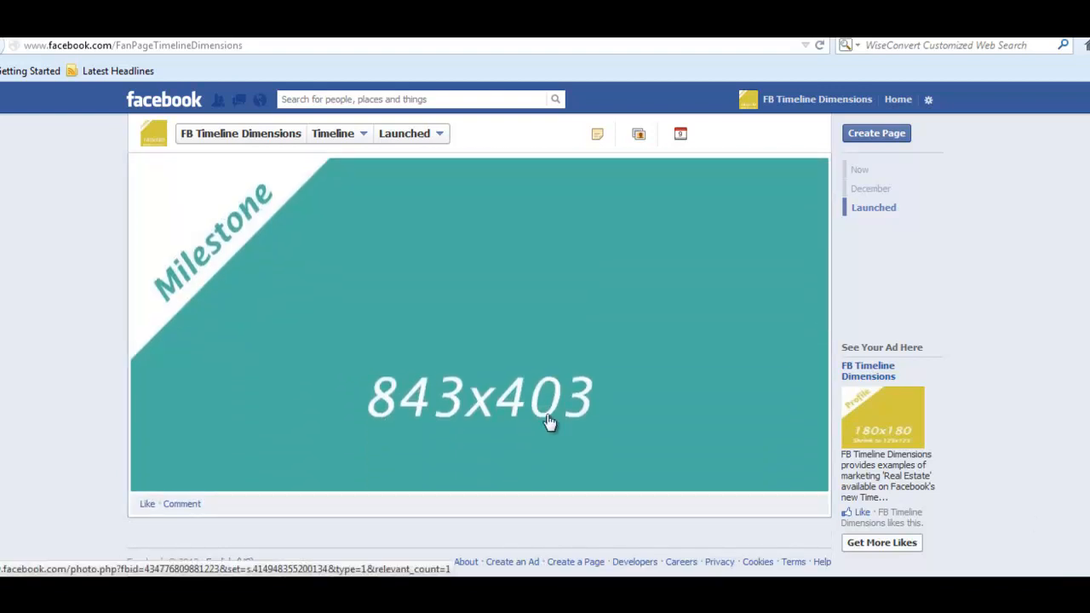
- Switch to the Free Online Picture Resizer window in Firefox and continue to Select Picture
mouse_move(351, 591)
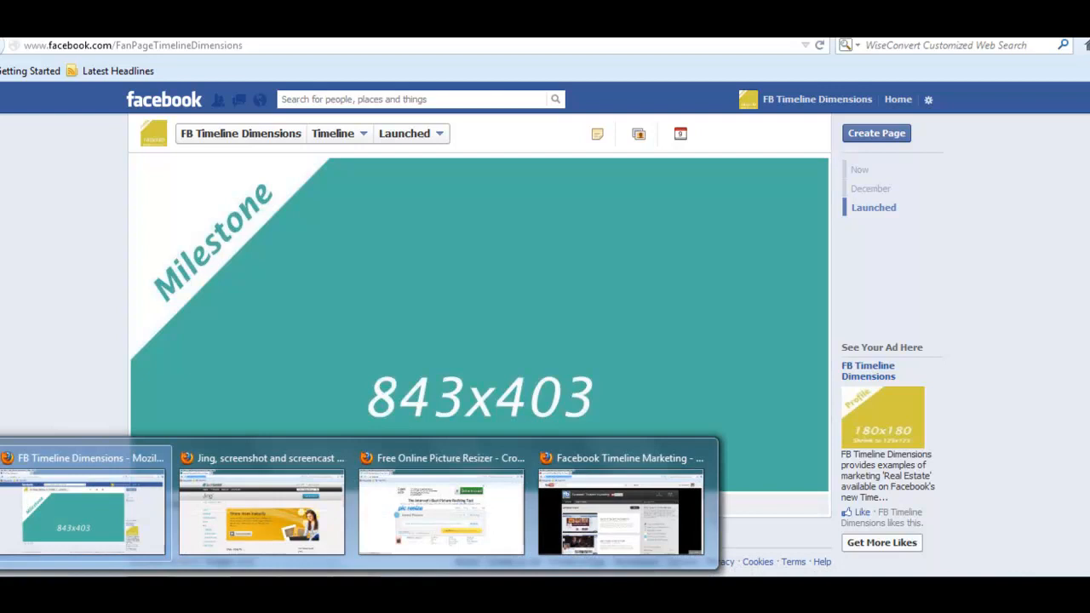
left_click(367, 520)
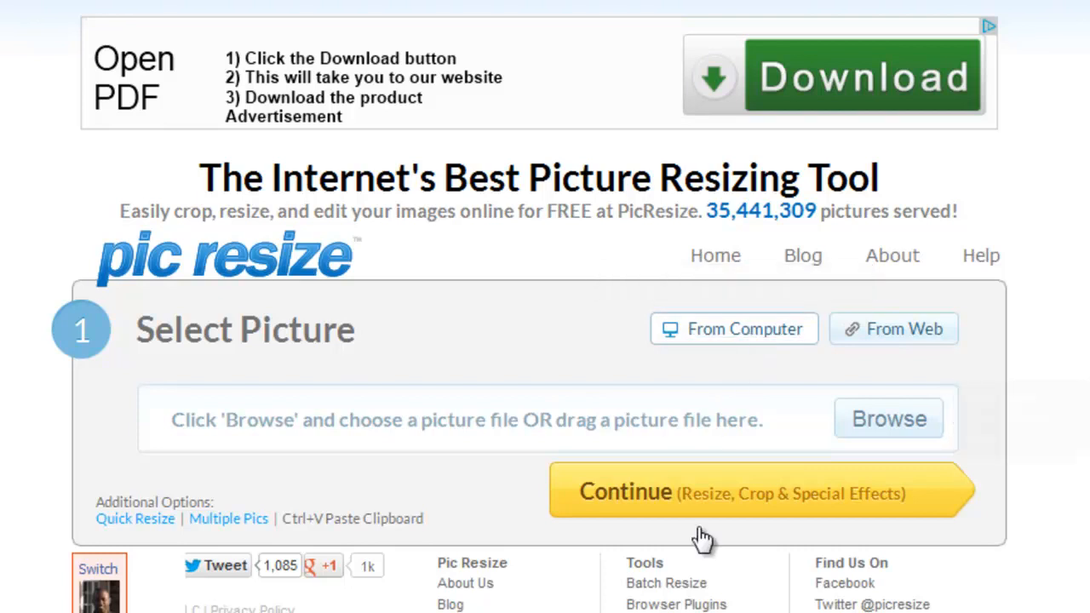
left_click(697, 506)
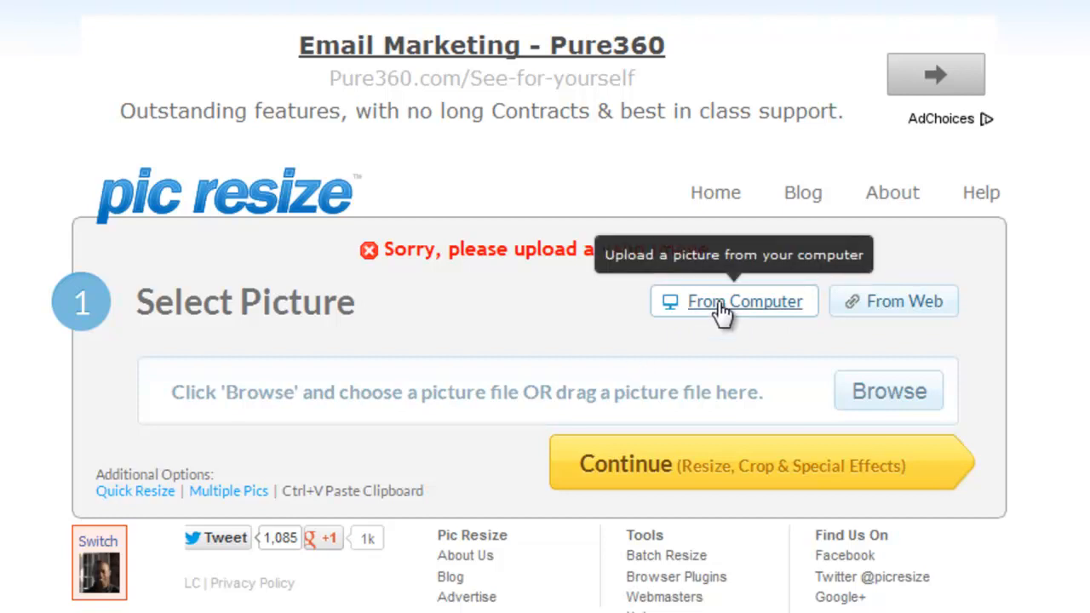
- Browse the computer and choose FBTD.png from the Desktop as the picture to upload
left_click(878, 400)
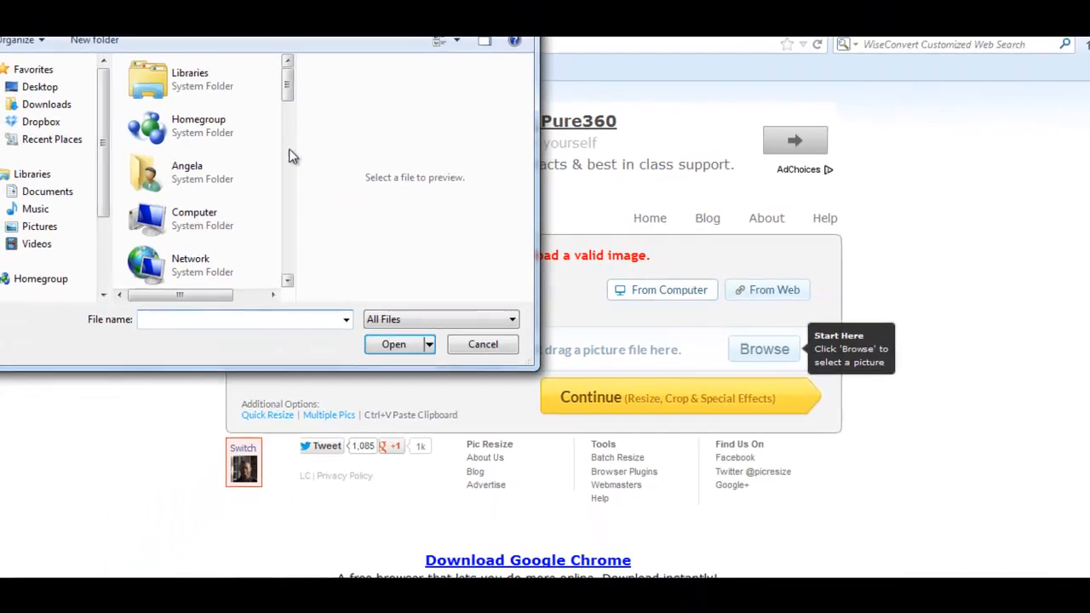
left_click_drag(190, 27, 198, 86)
left_click_drag(294, 144, 311, 243)
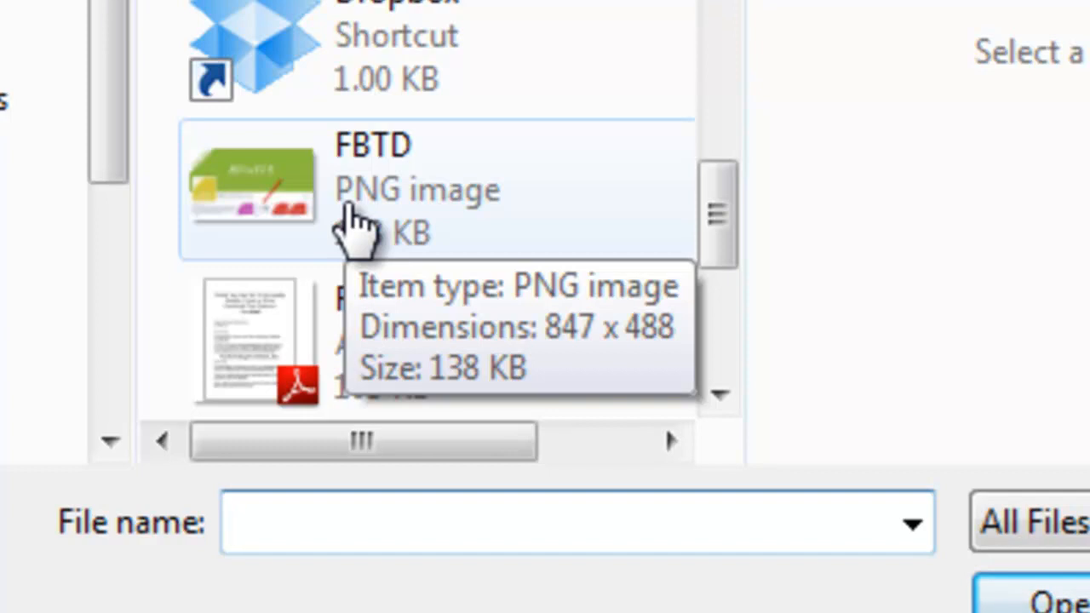
double_click(349, 213)
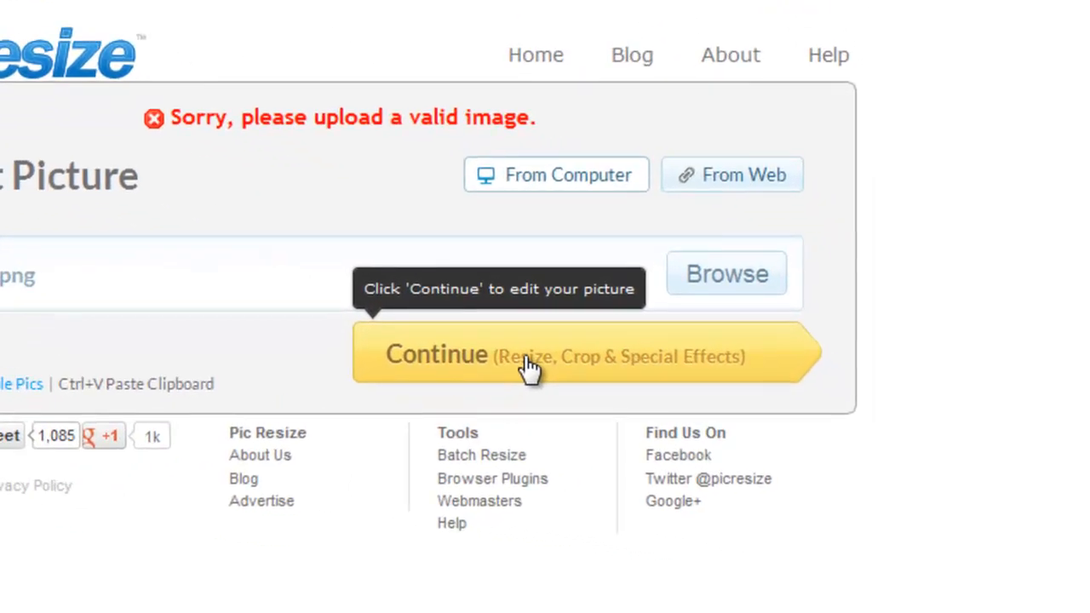
- Load FBTD into the PicResize editor and scroll to Resize Your Picture
left_click(528, 366)
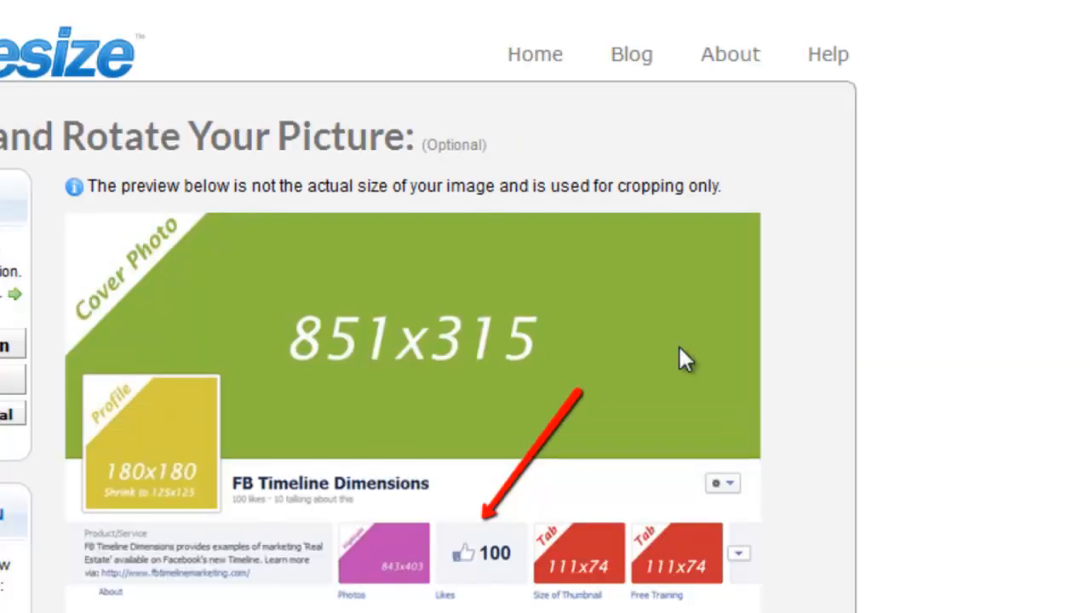
scroll(383, 341, "down", 3)
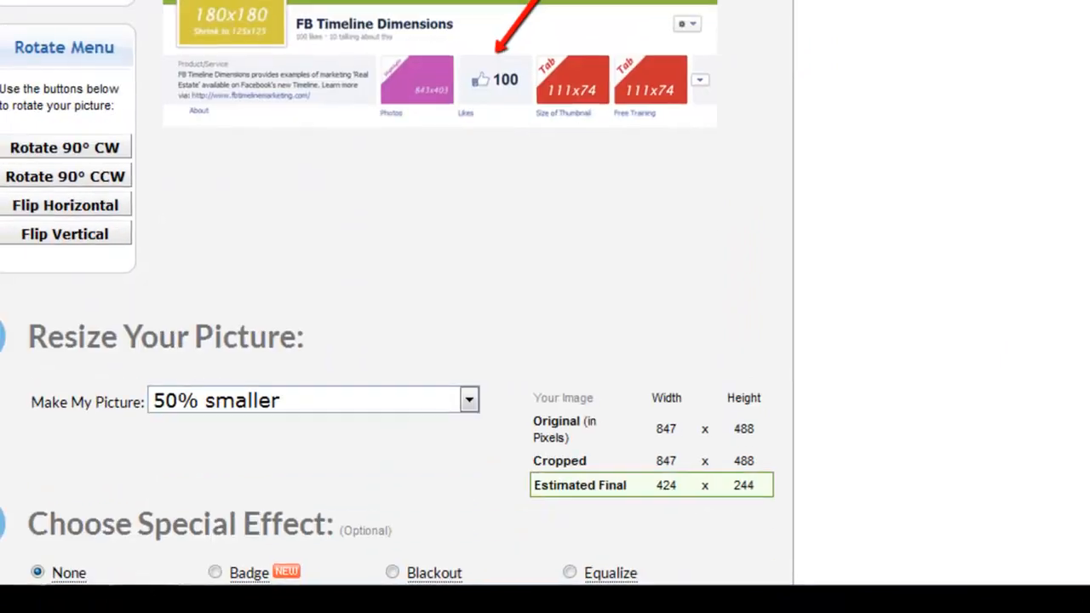
scroll(396, 340, "down", 3)
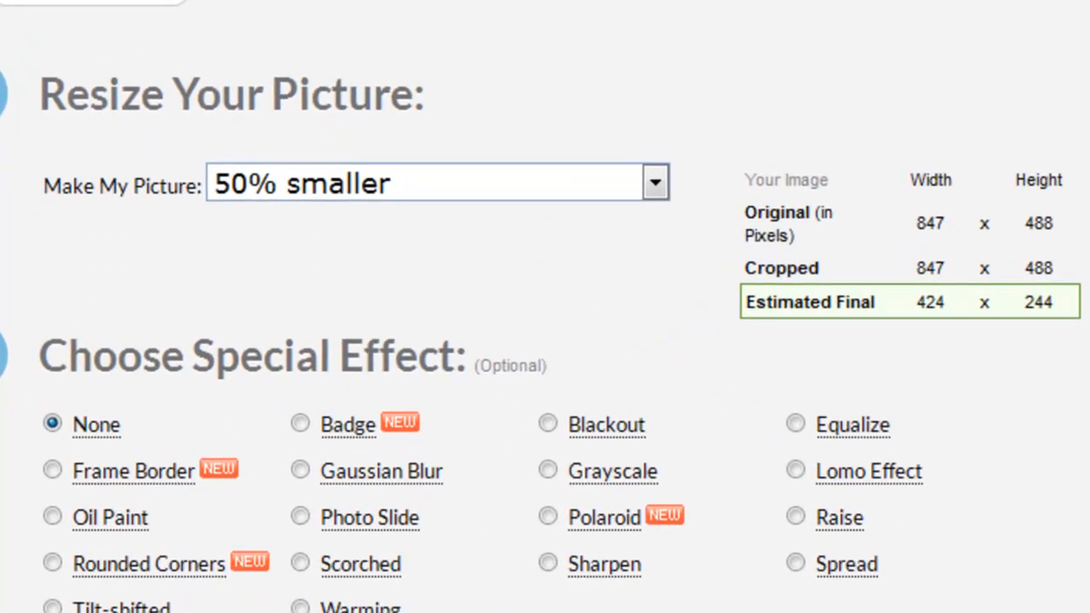
- Choose Custom Size with width 843 and height 403 pixels
left_click(655, 189)
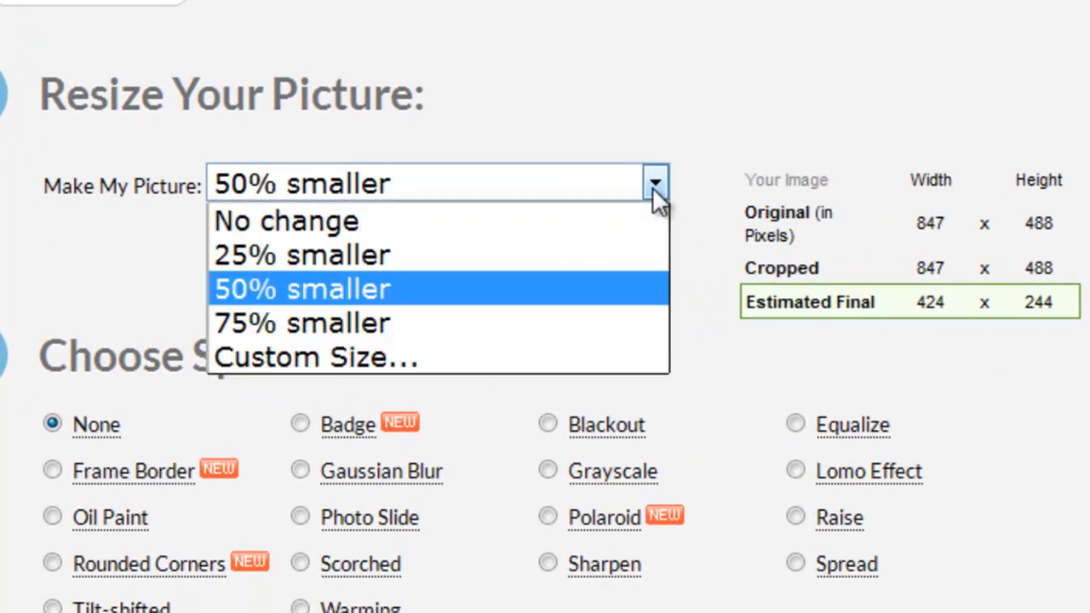
left_click(531, 358)
left_click(132, 242)
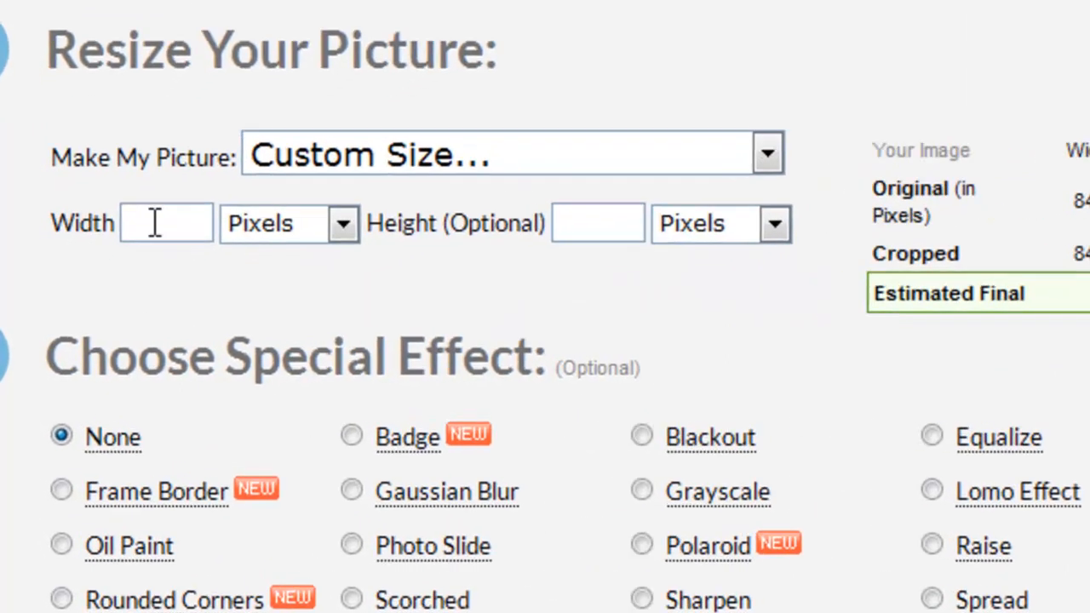
type("843")
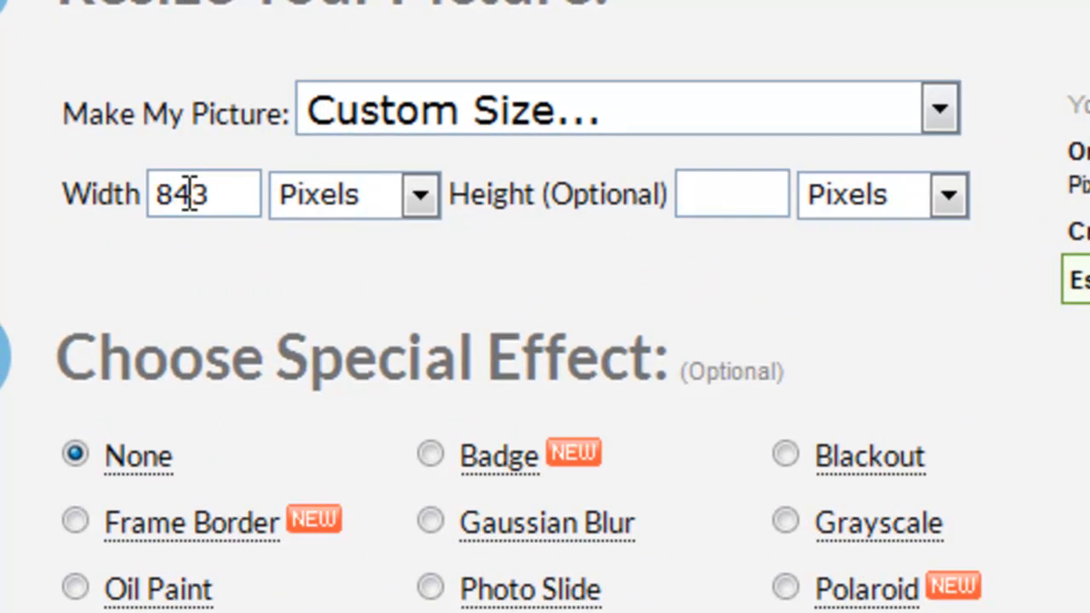
left_click(775, 204)
type("403")
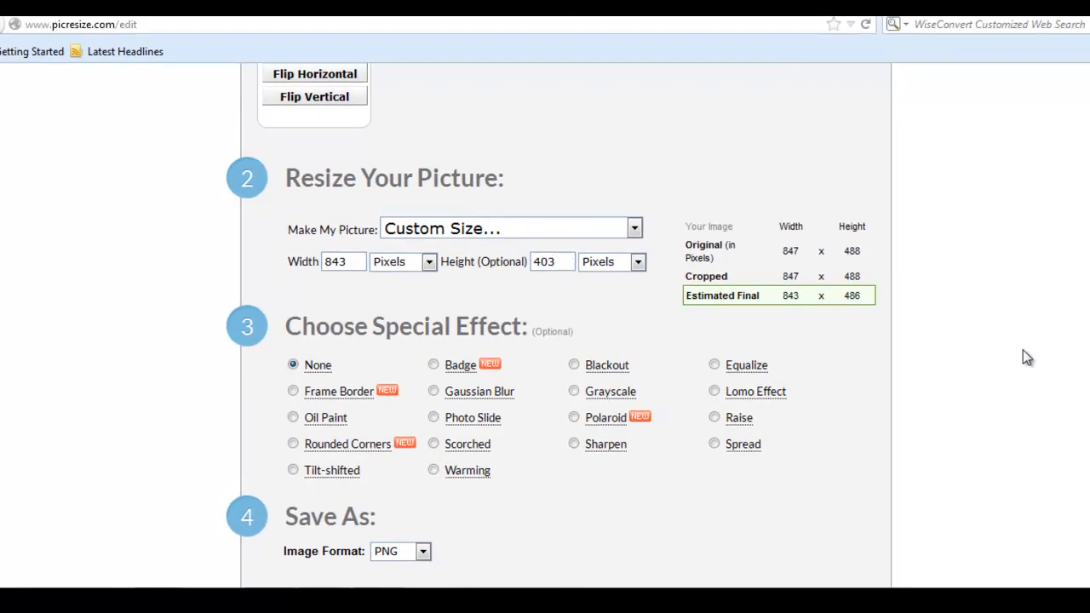
scroll(566, 324, "down", 3)
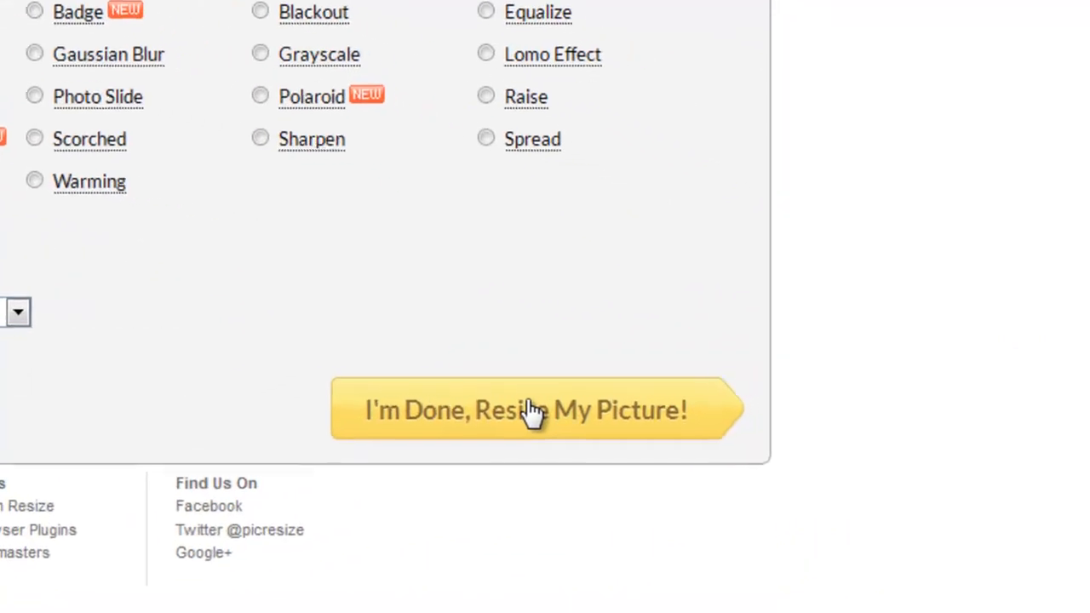
- Apply the 843 x 403 resize and save rsz_fbtd.png (147 KB) to disk
left_click(516, 402)
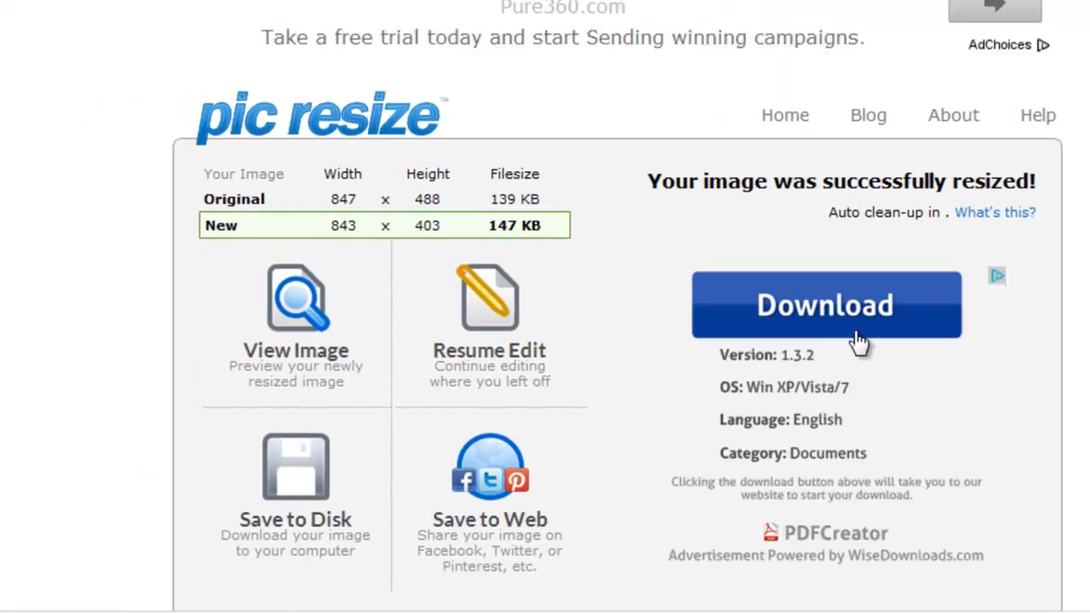
left_click(298, 486)
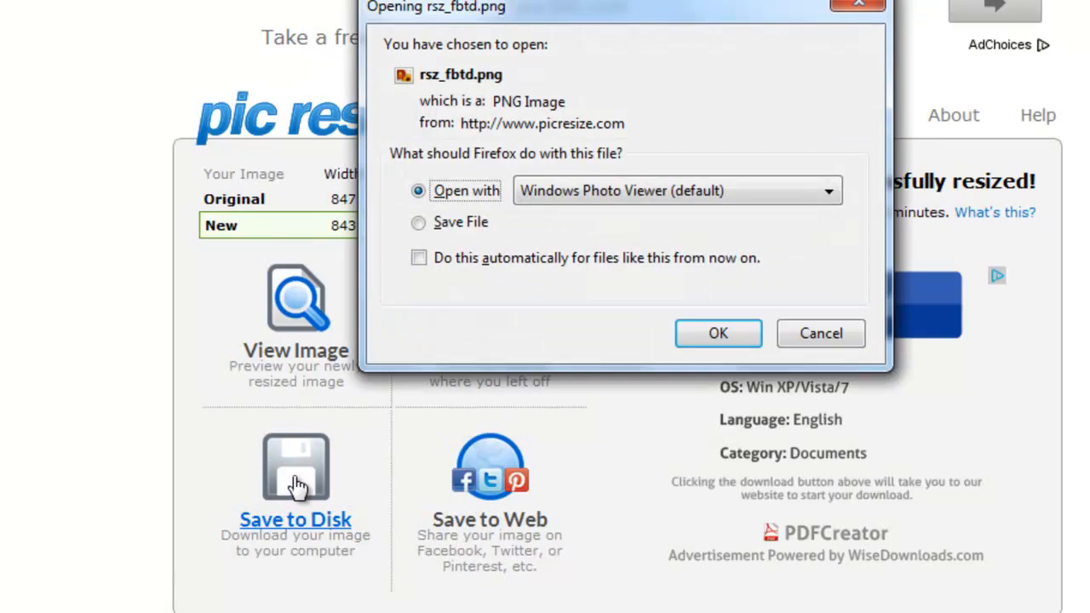
left_click(418, 222)
left_click(754, 335)
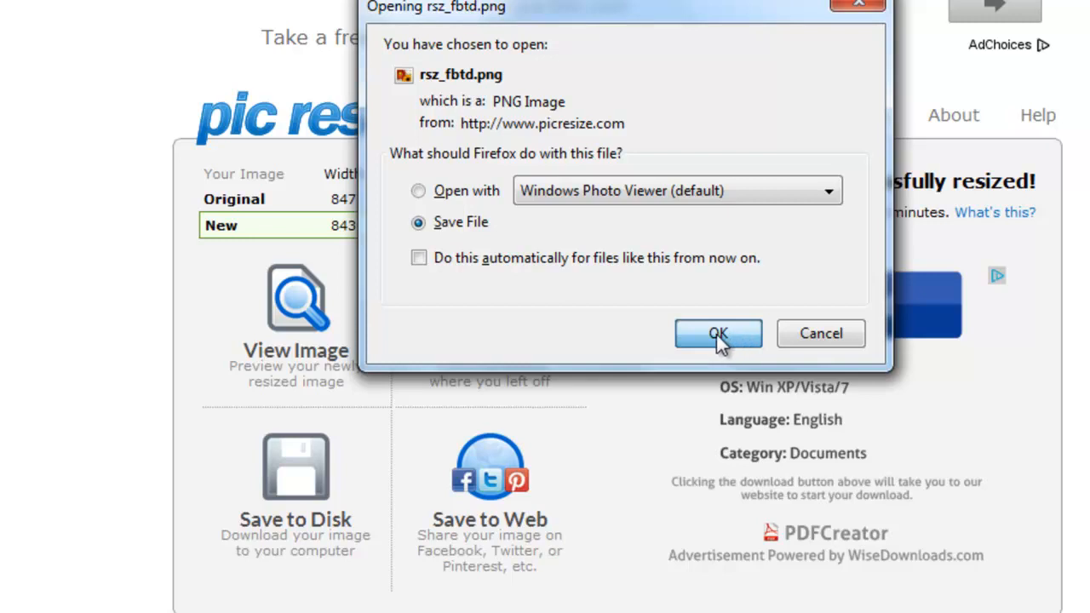
left_click(718, 335)
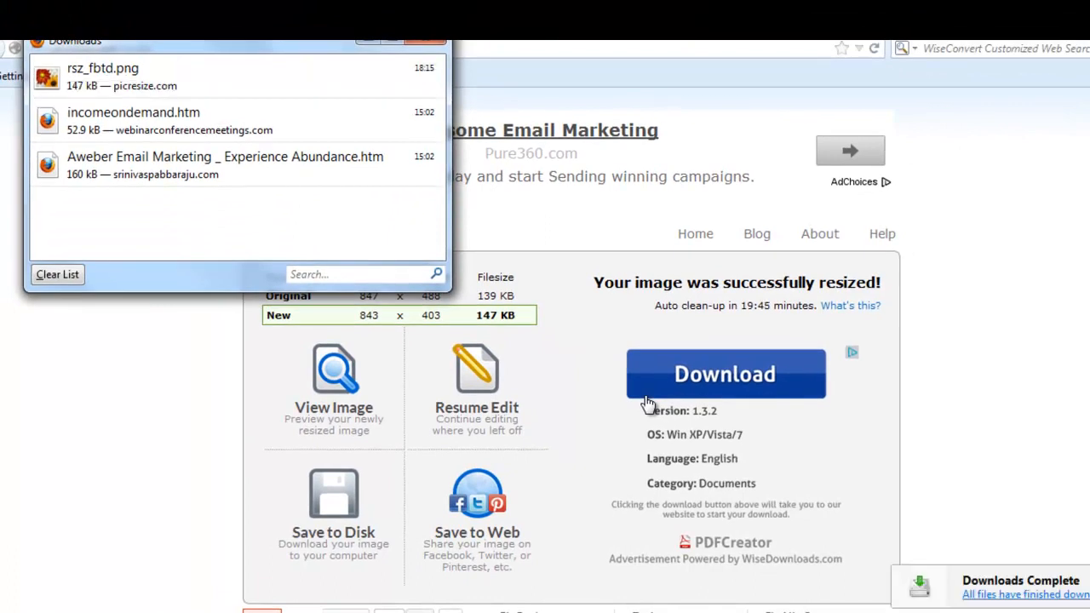
- Open rsz_fbtd.png in Photo Viewer, save a copy on the Desktop as FBTD2, then close it
left_click(150, 82)
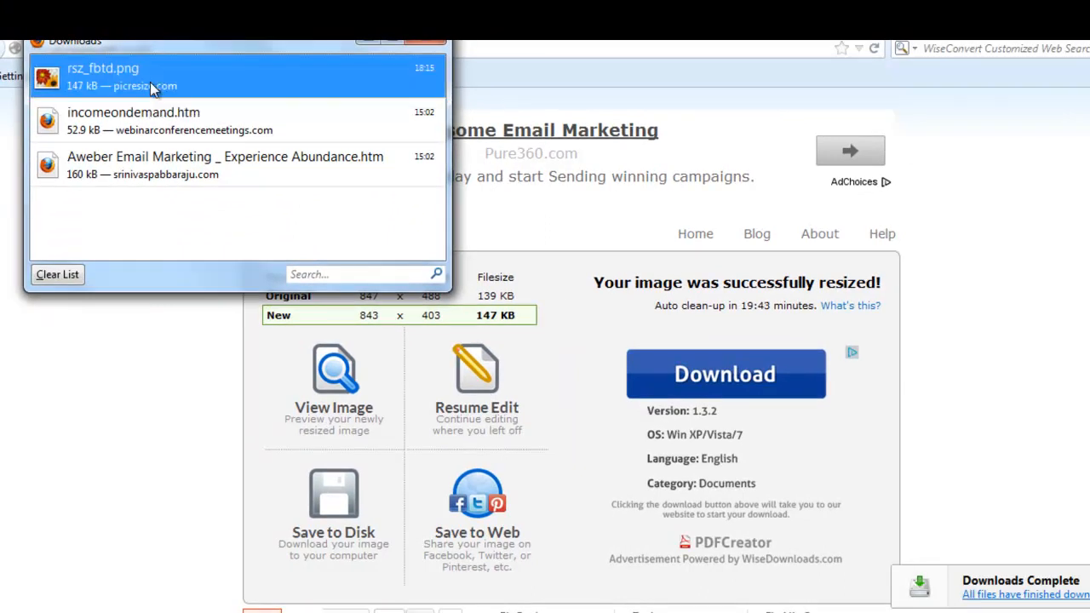
double_click(150, 82)
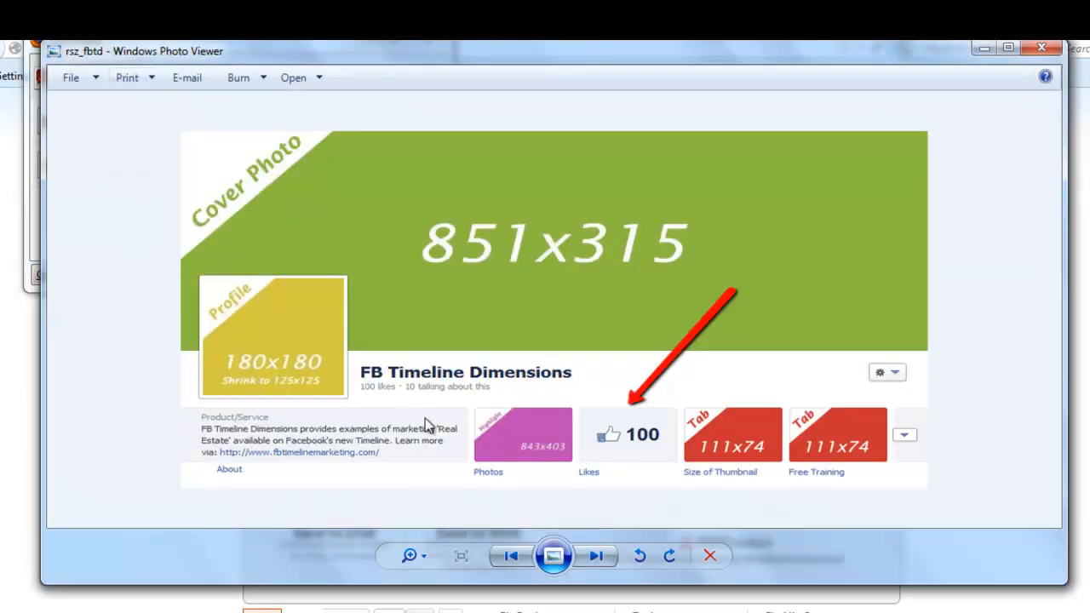
left_click(99, 77)
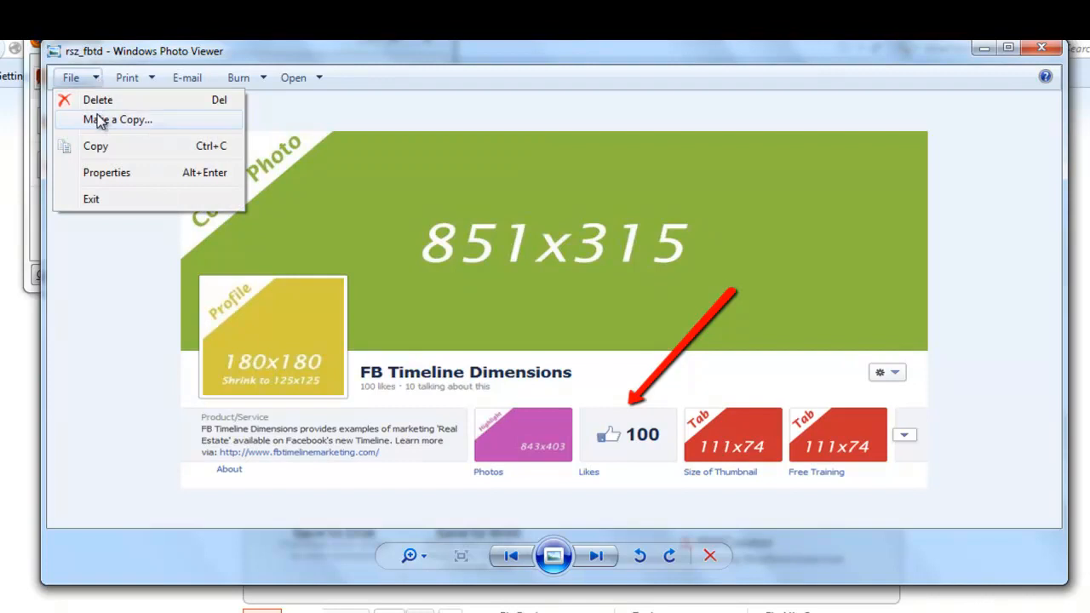
left_click(99, 120)
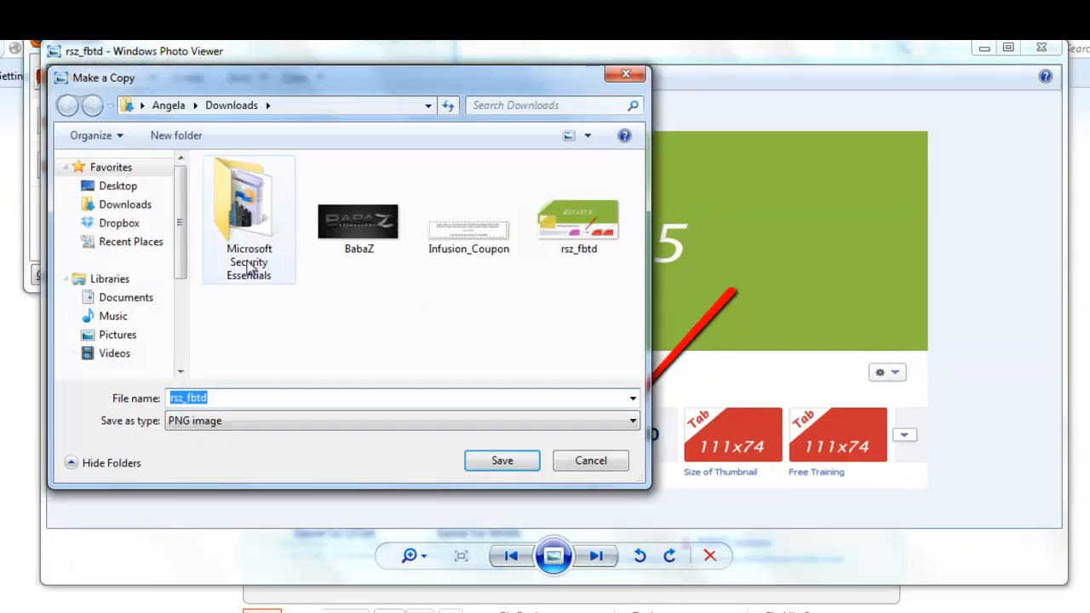
left_click(132, 186)
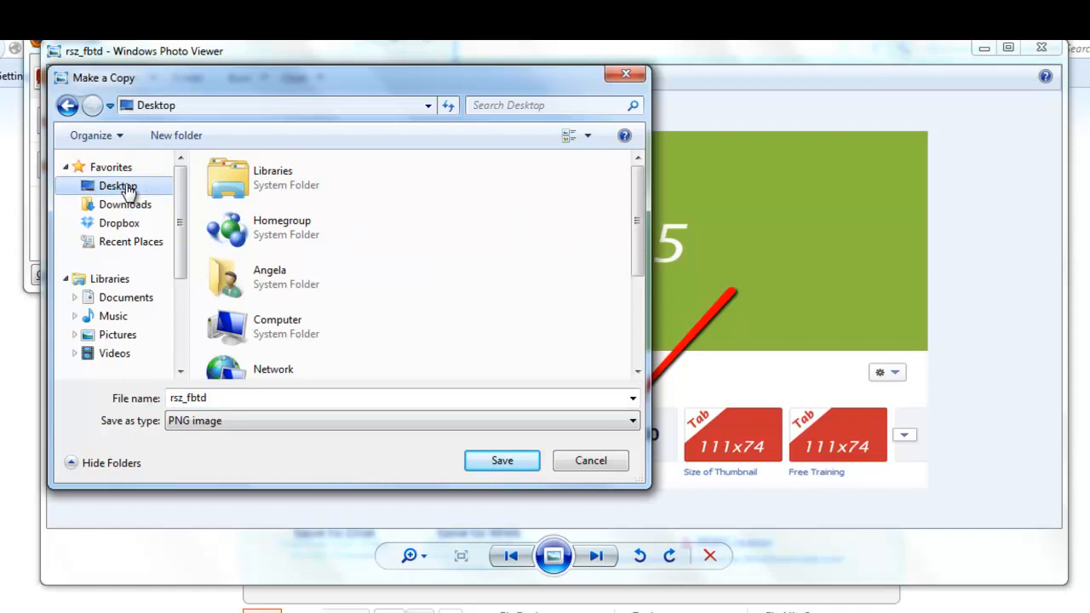
double_click(245, 393)
type("FBTD2")
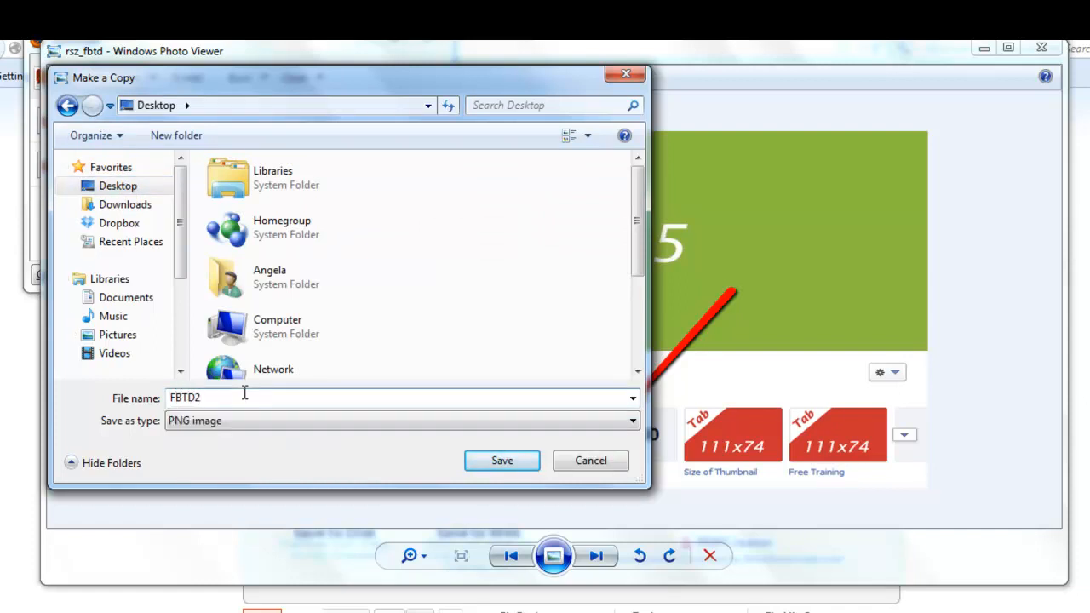
key("Return")
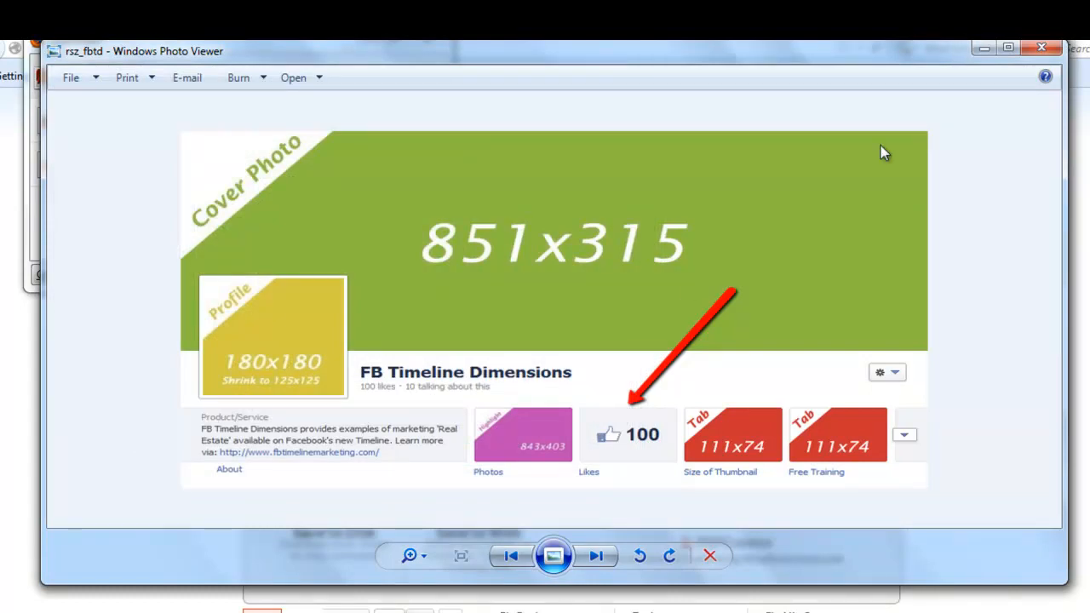
left_click(1044, 53)
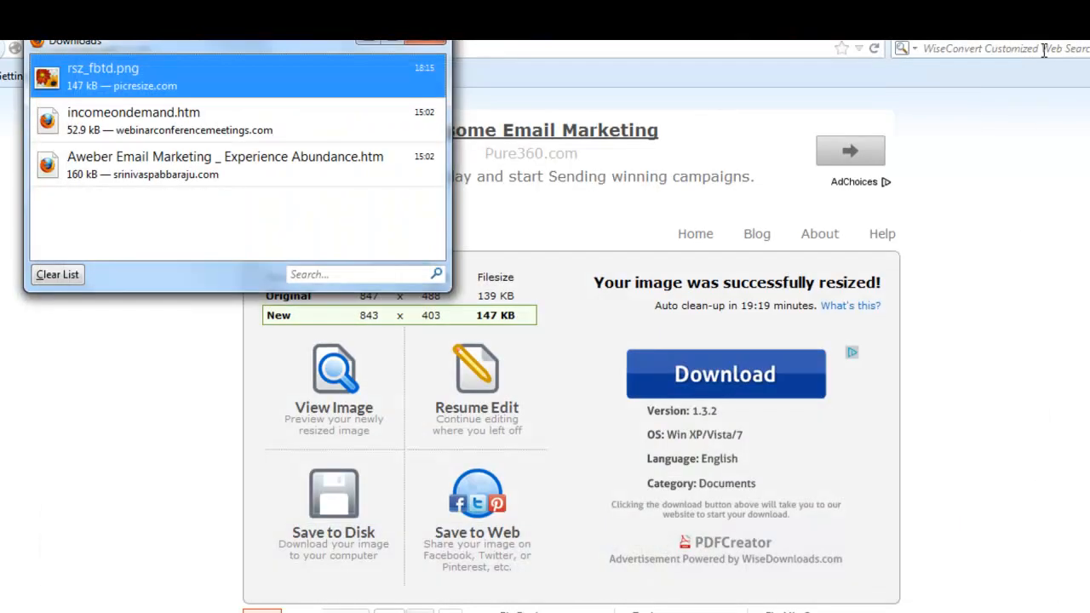
- Close Downloads, return to the FB Timeline Dimensions page and show the Offer, Event + post options
left_click(420, 46)
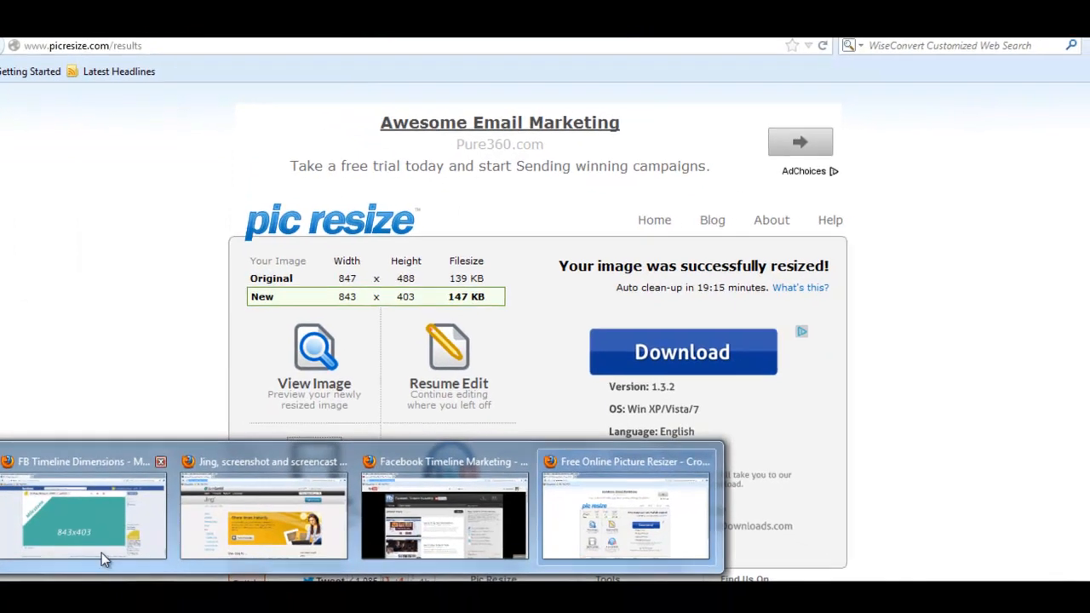
left_click(77, 573)
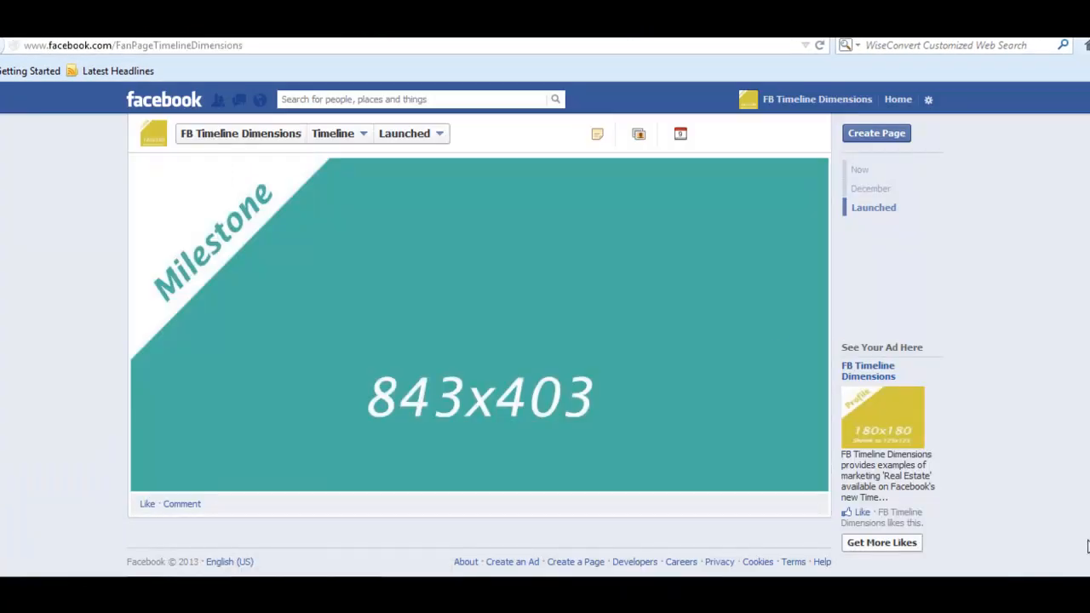
left_click_drag(1088, 545, 1068, 145)
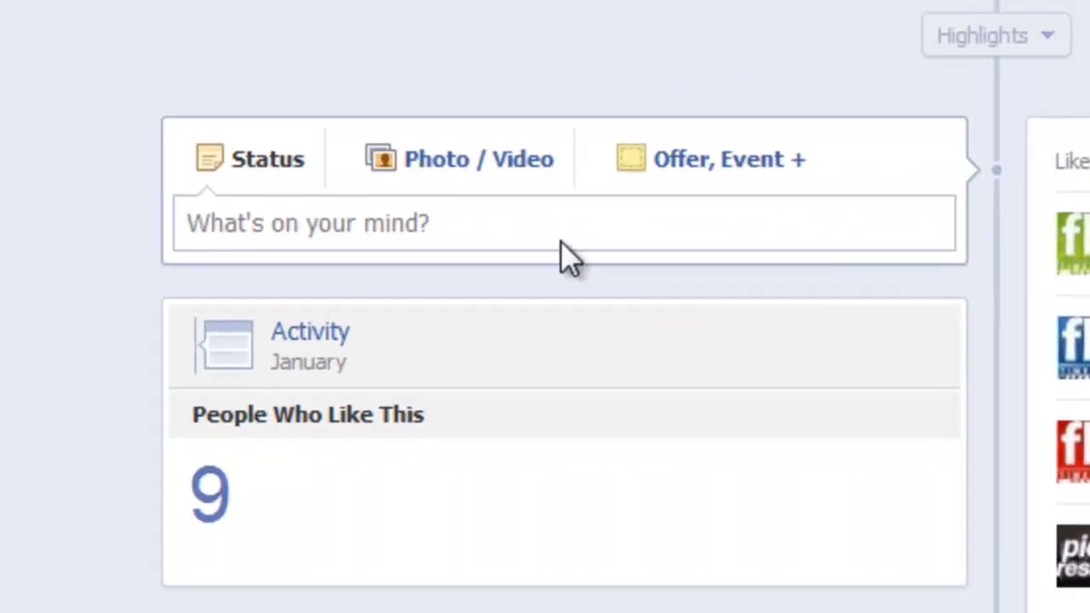
left_click(795, 163)
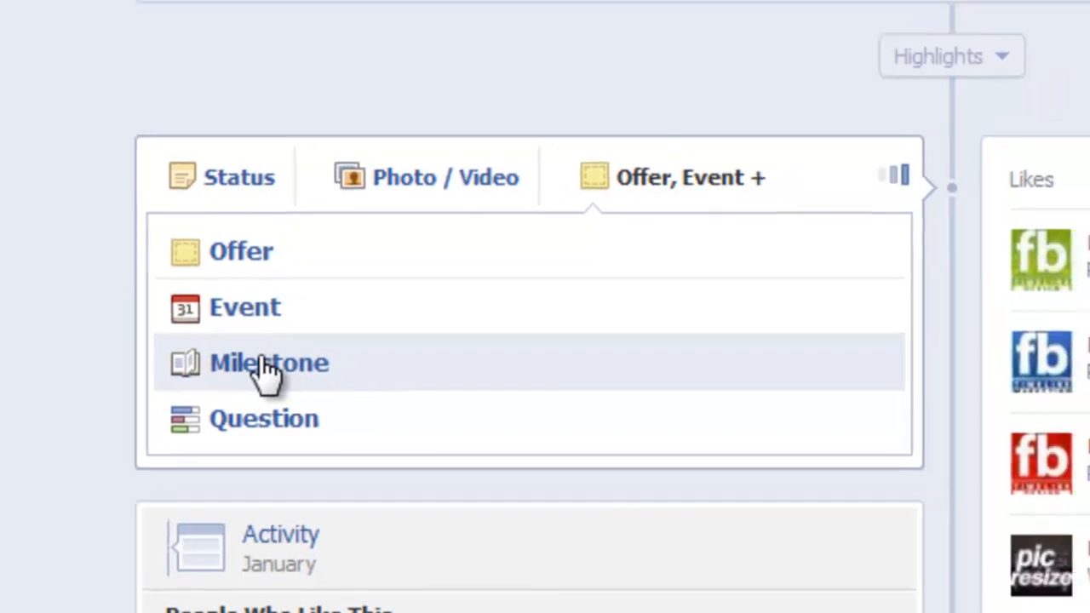
- Create a Milestone with event '100 Fans!' and a story thanking fans for reaching 100
left_click(296, 353)
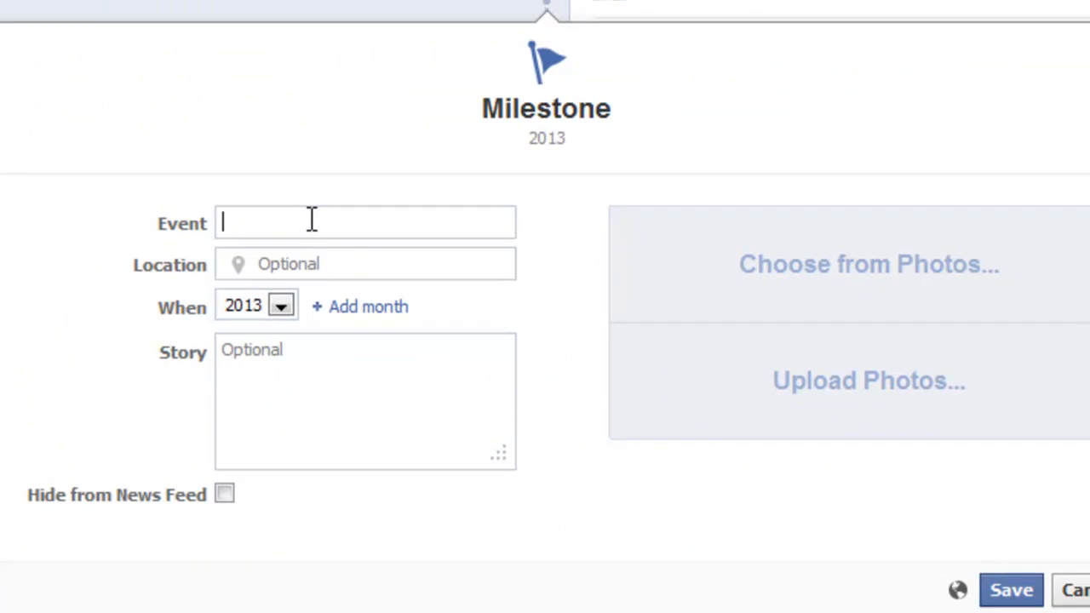
type("100 Fans!")
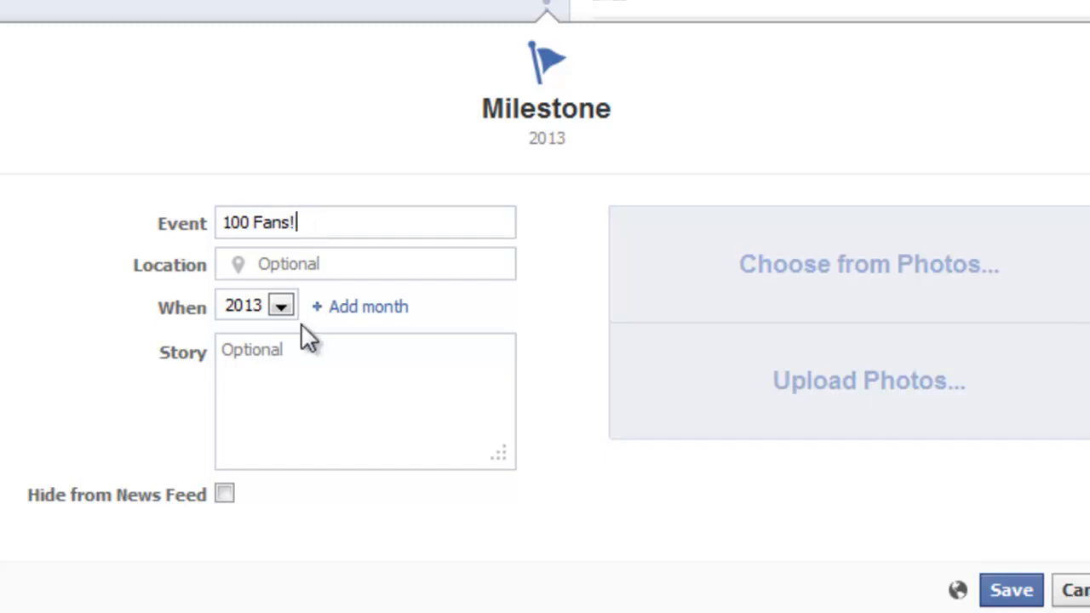
left_click(289, 365)
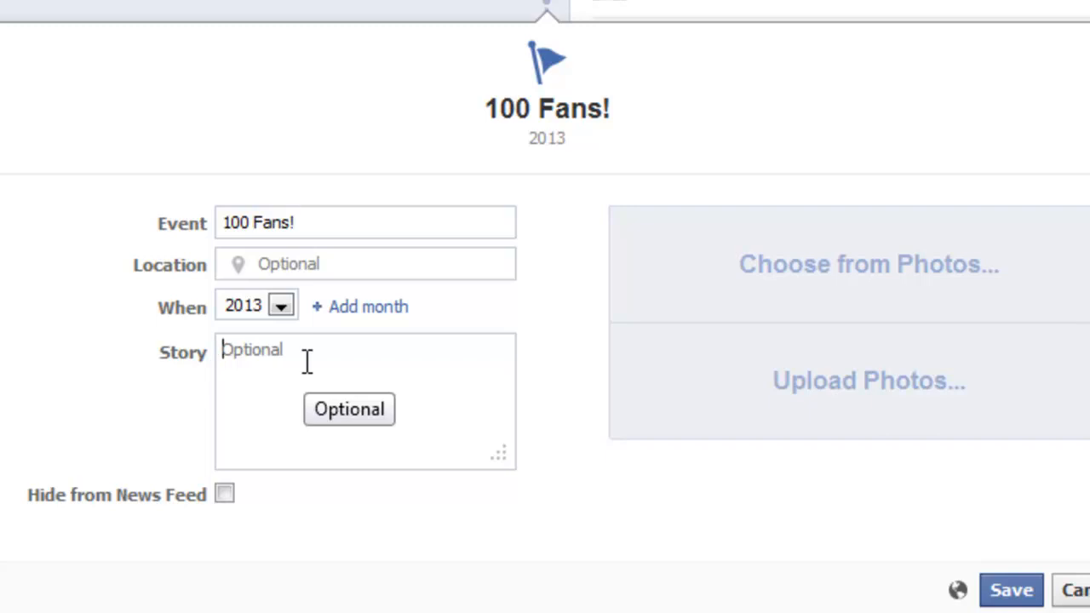
type("Grea")
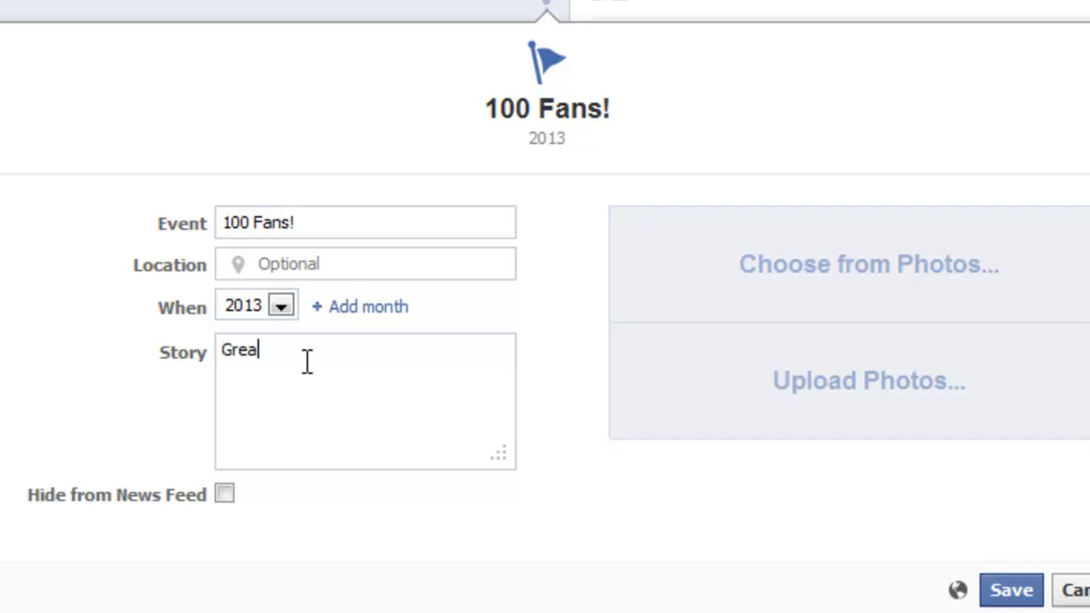
type("t News! We have reache")
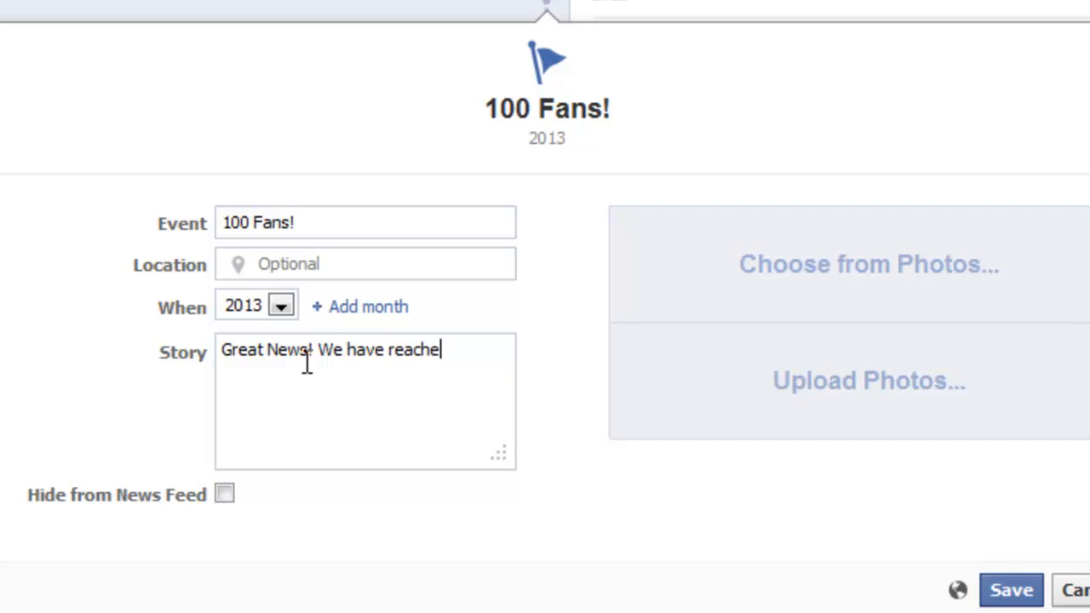
type("d 100 fans. ")
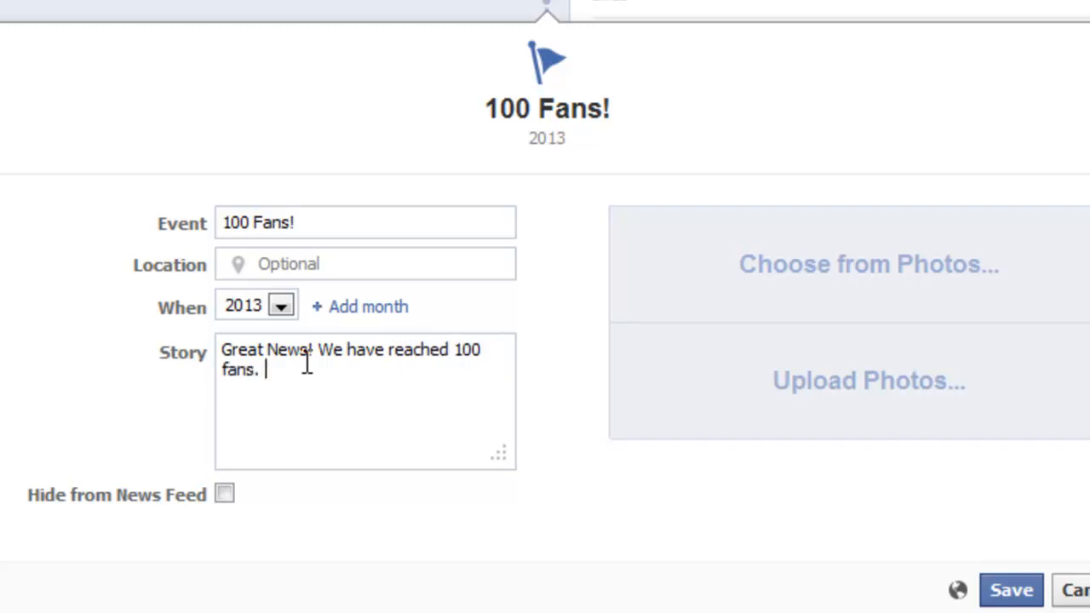
type("Thank you so much fo")
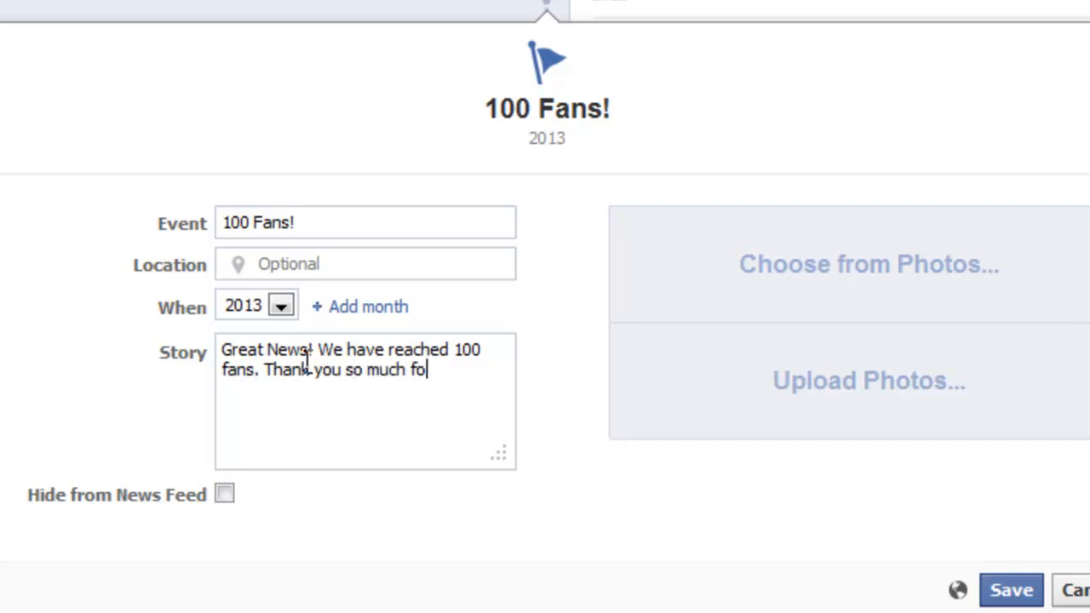
type("r your support, an")
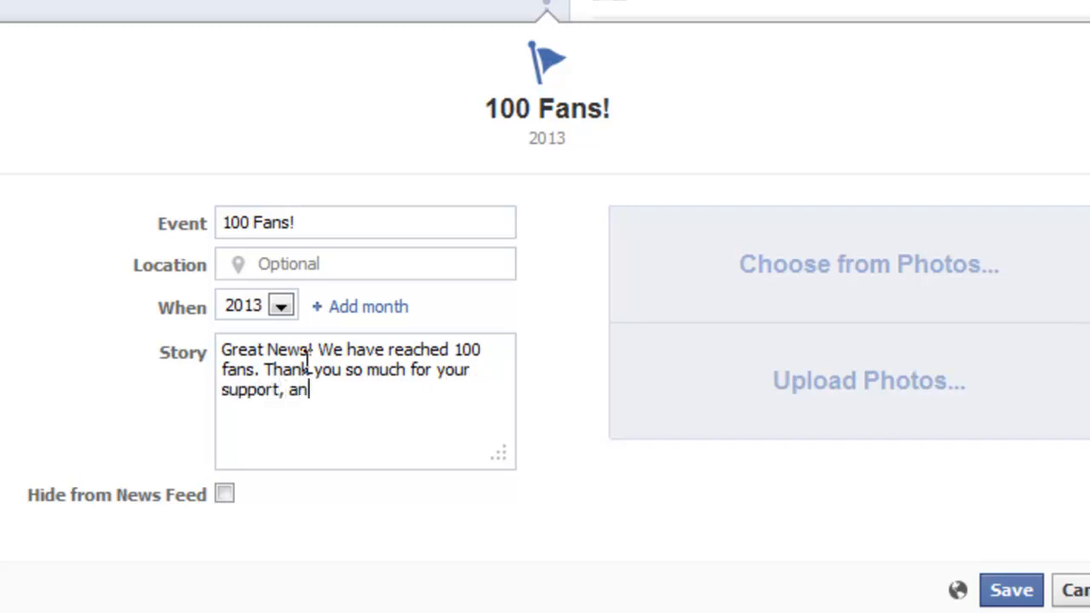
type("d please ")
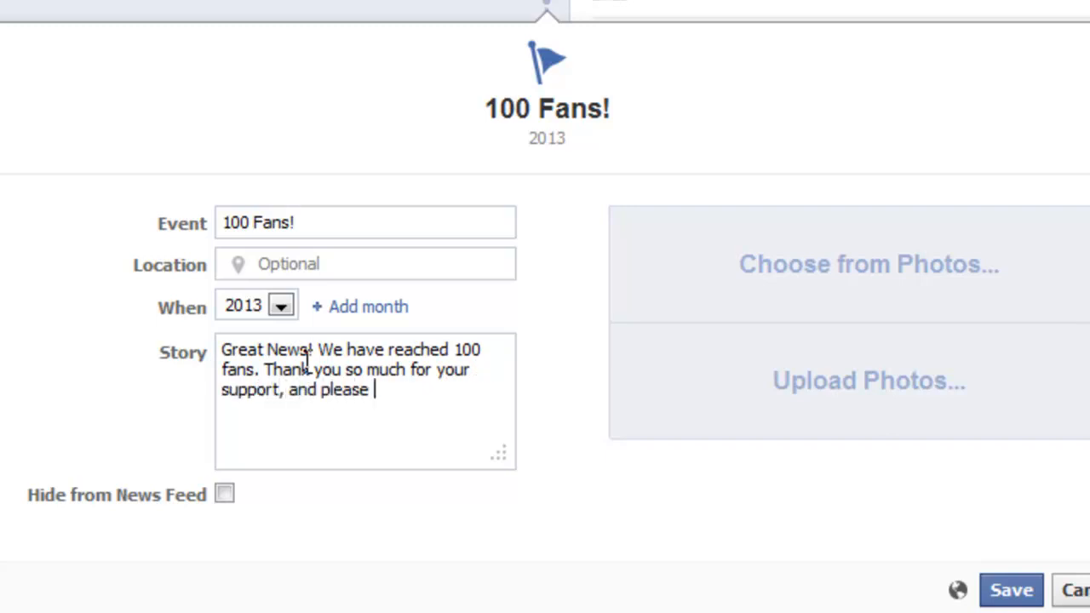
type("let your fri")
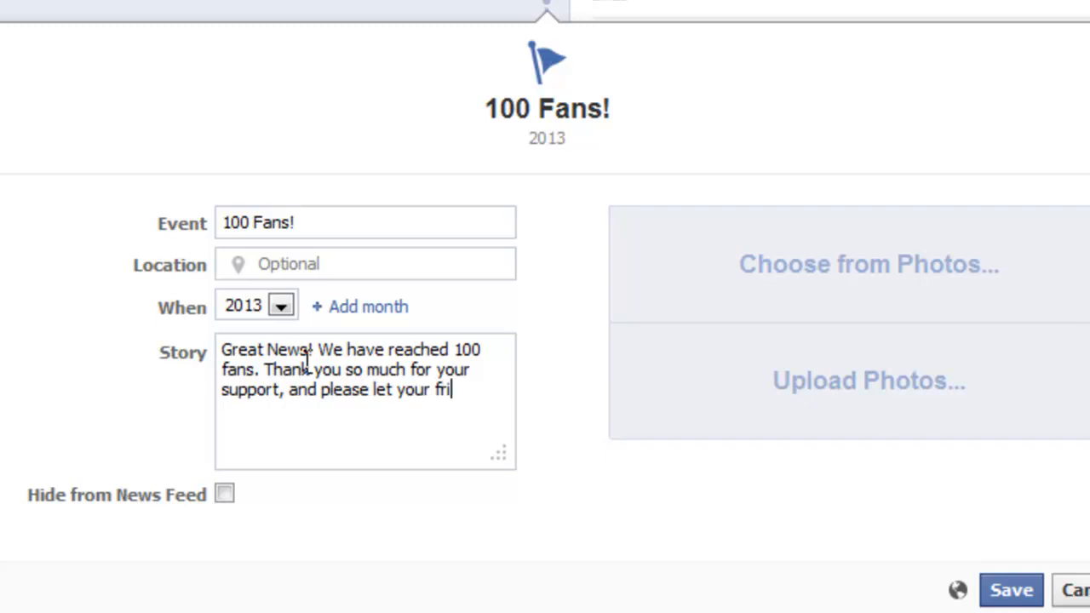
type("ends kn")
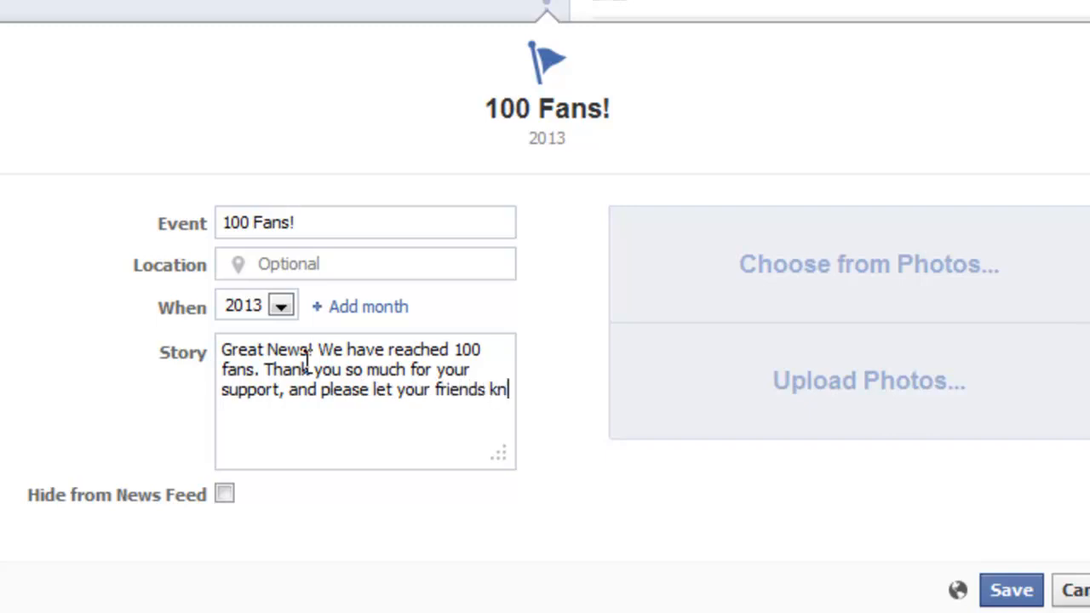
type("ow about us")
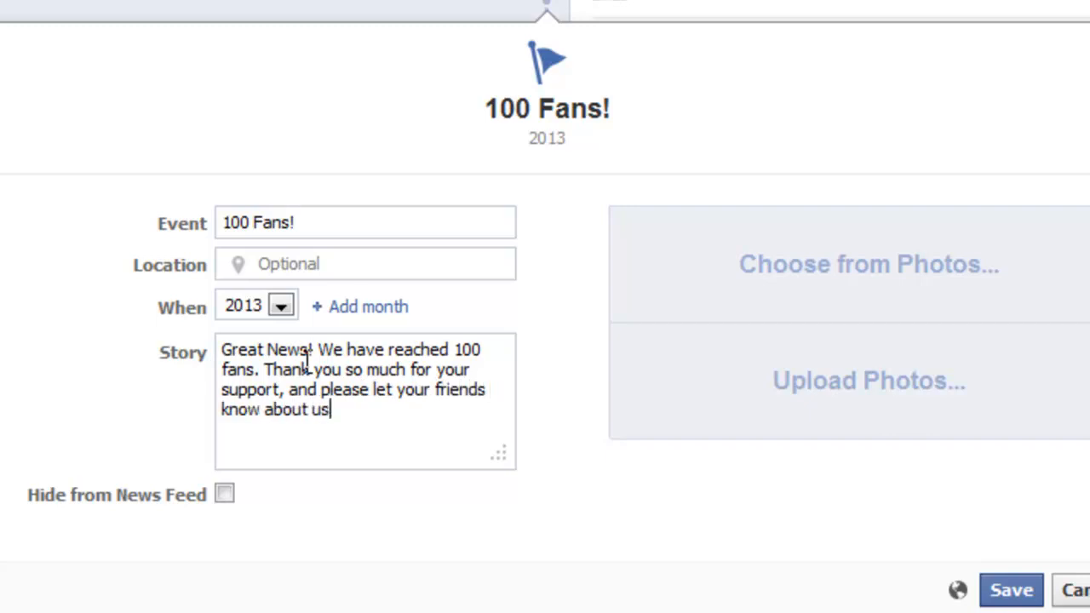
type("!")
- Pick January as the month and 9 as the day for the 100 Fans! milestone
left_click(366, 308)
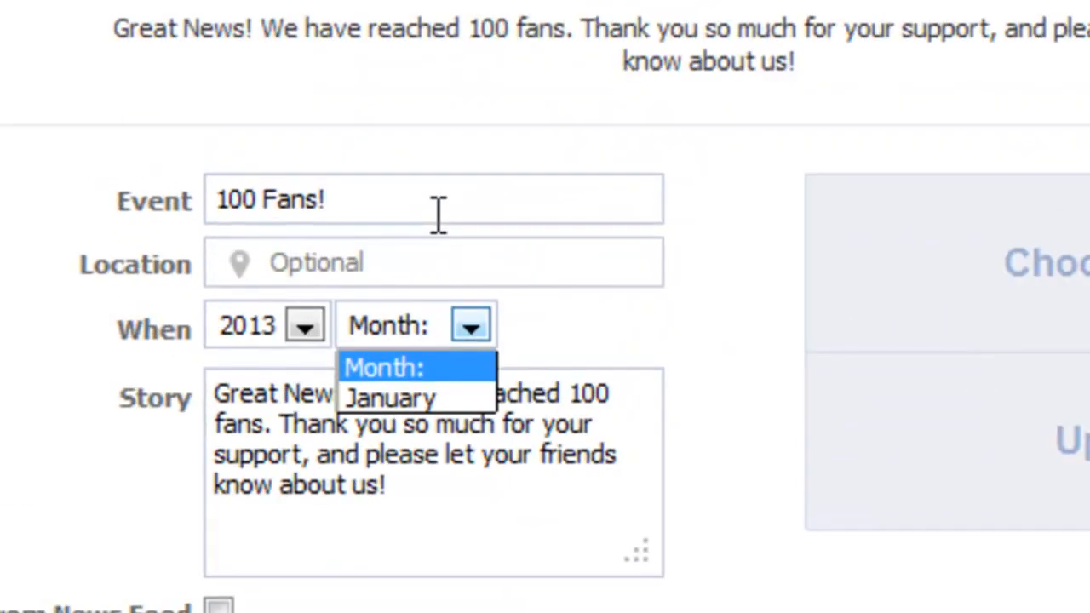
left_click(389, 397)
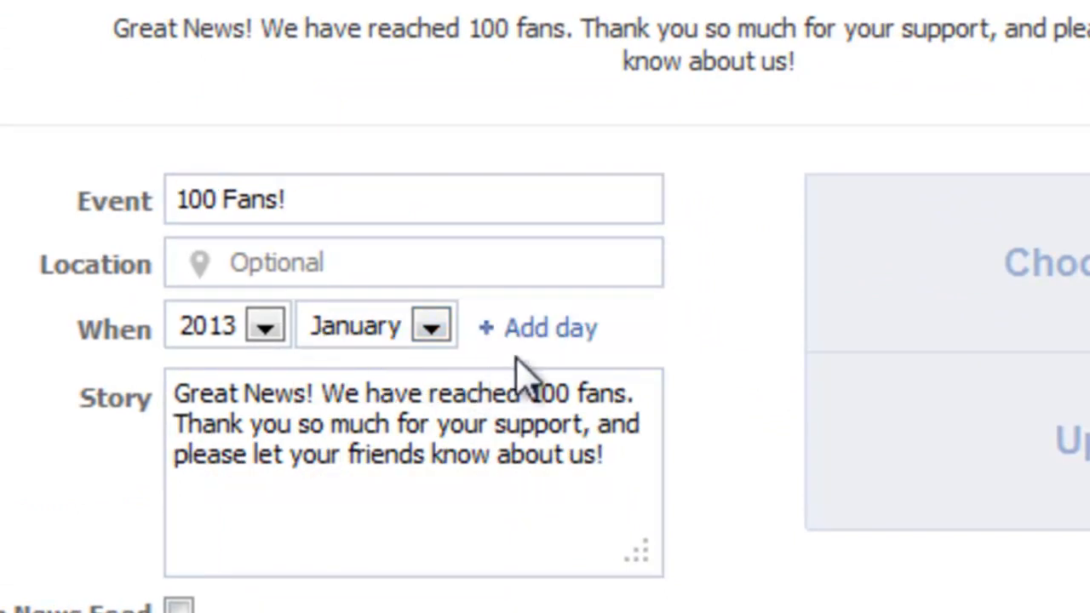
left_click(542, 330)
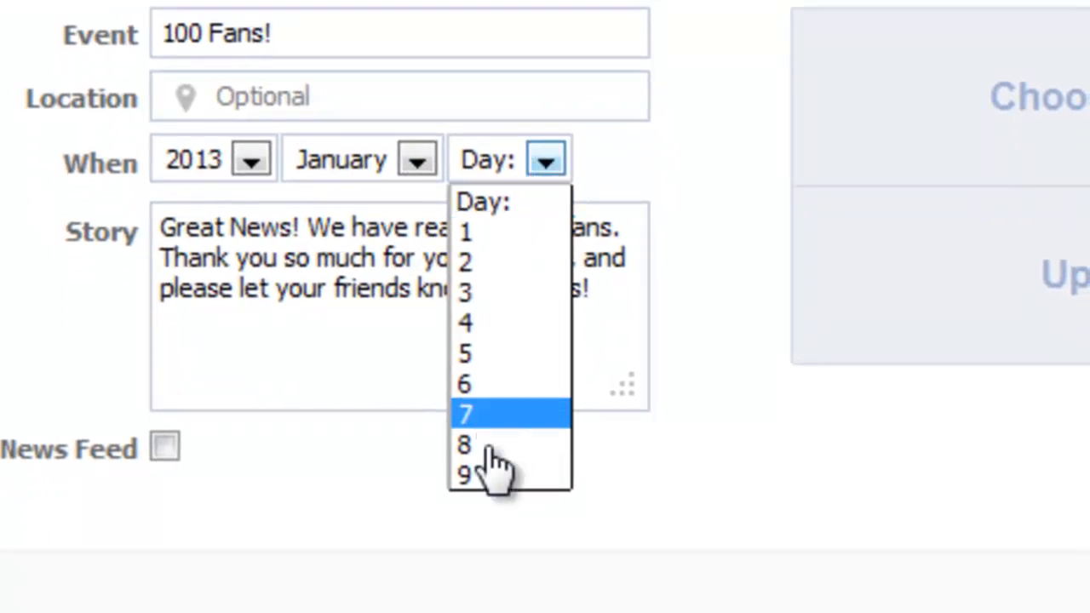
left_click(491, 479)
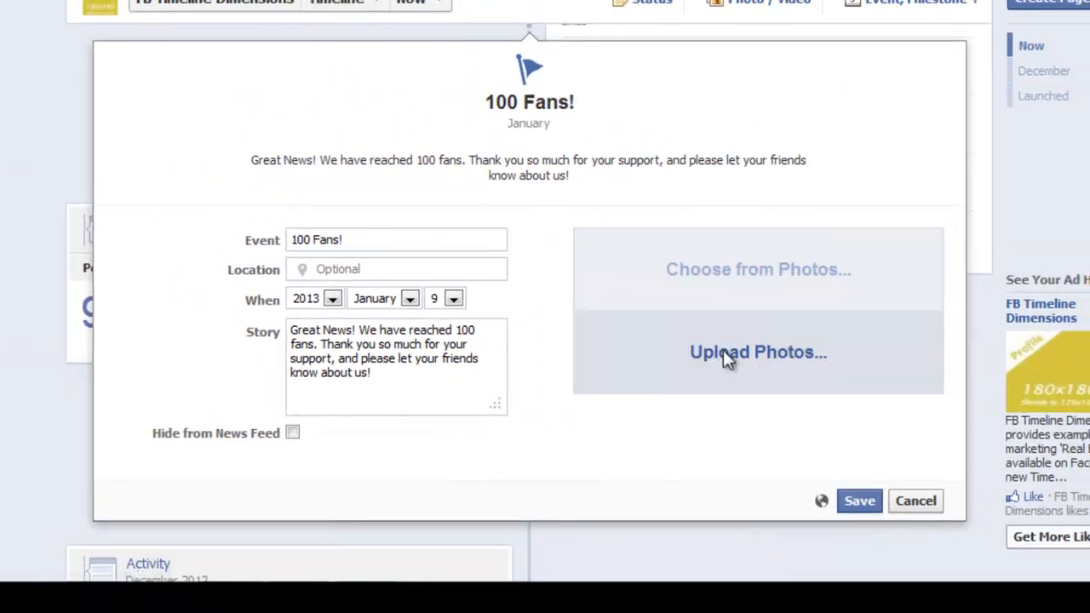
- Upload FBTD2 from the Desktop folder as the milestone's photo
left_click(723, 354)
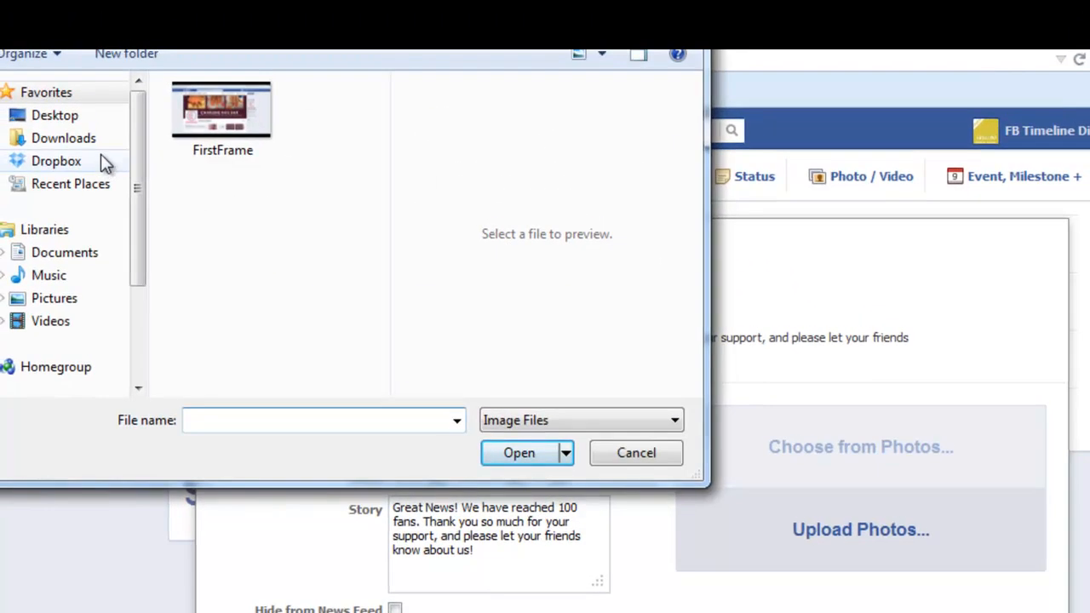
left_click(70, 120)
left_click_drag(382, 220, 388, 333)
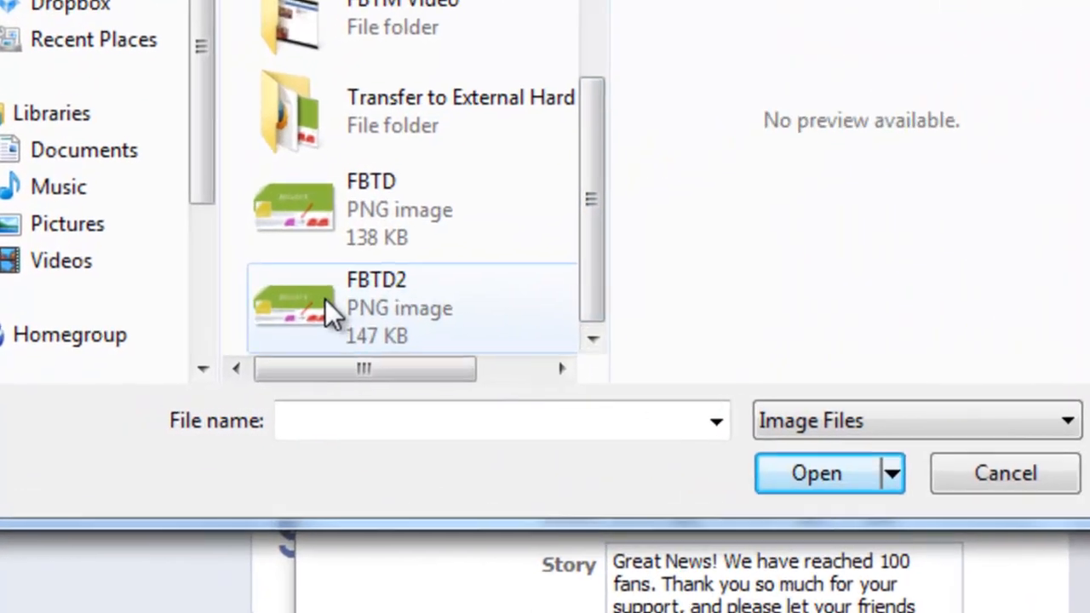
double_click(327, 305)
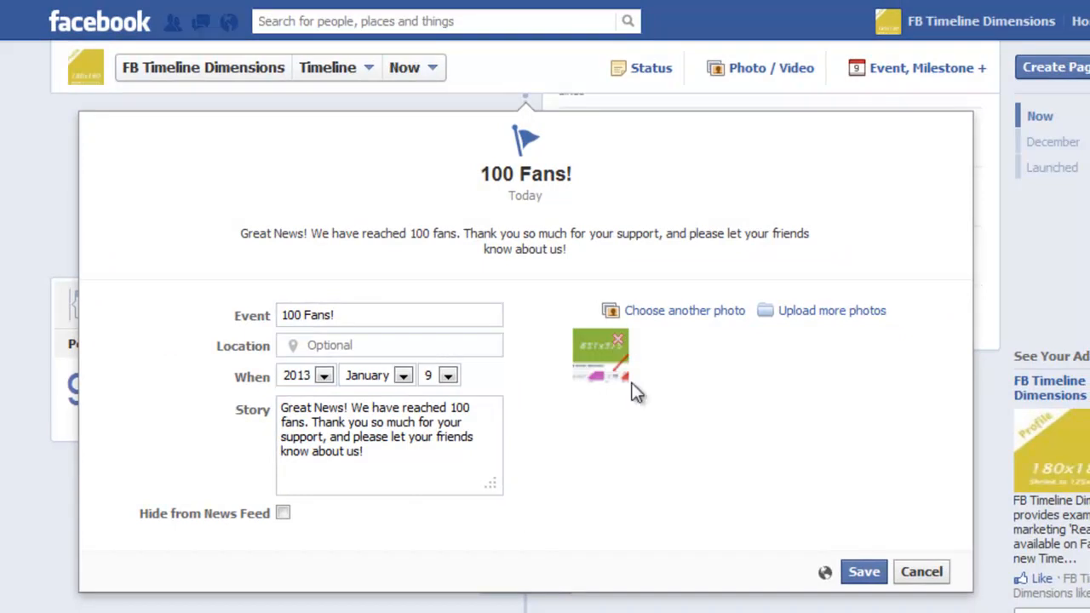
- Save the 100 Fans! milestone and check the new post on the timeline
left_click(864, 579)
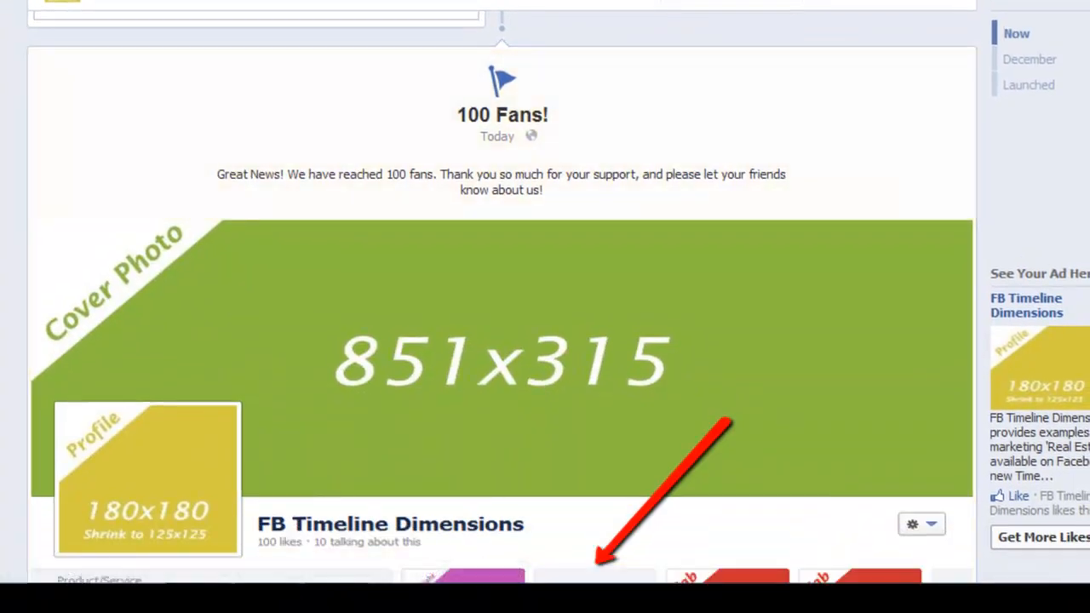
scroll(503, 298, "down", 3)
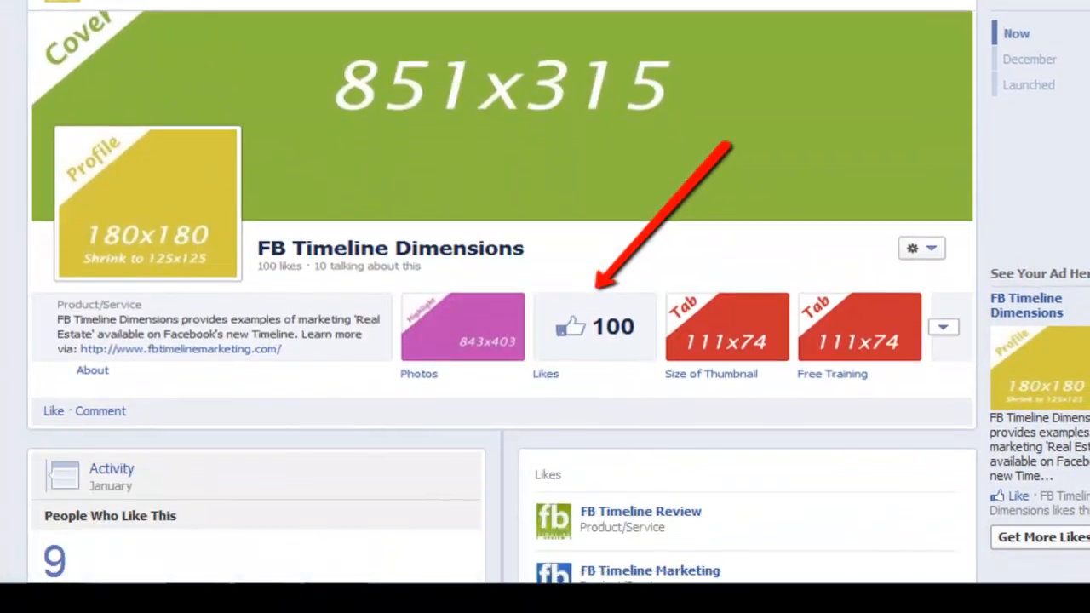
scroll(502, 298, "up", 3)
scroll(503, 298, "up", 1)
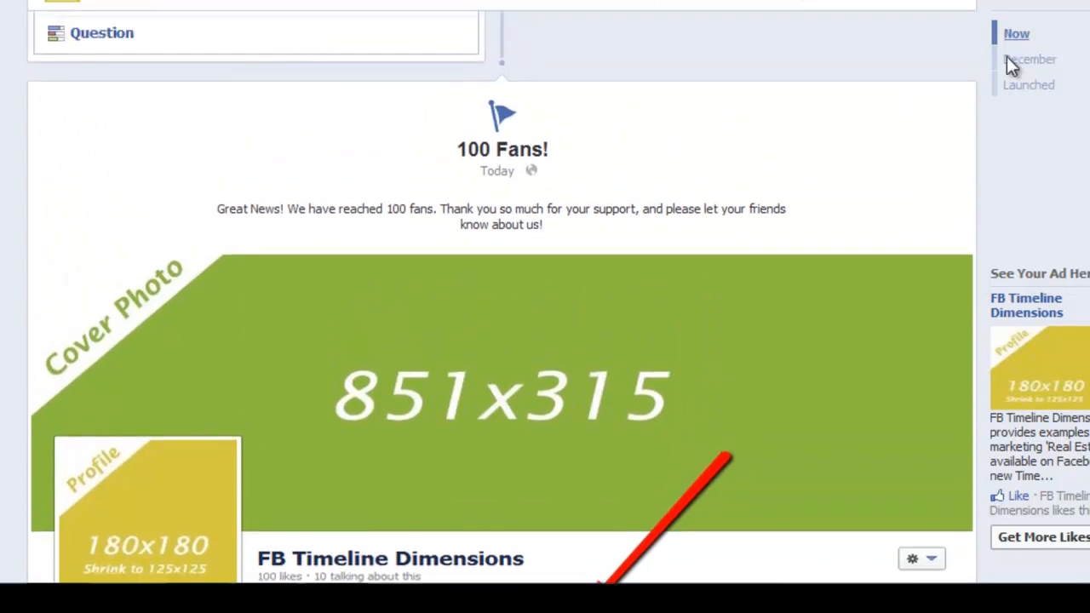
left_click(950, 120)
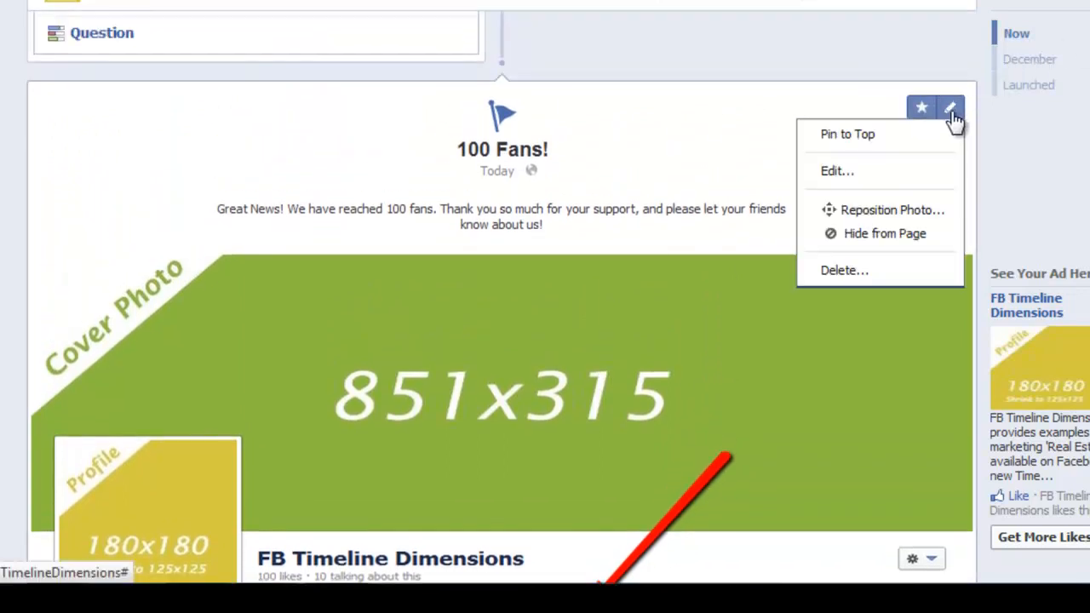
left_click(862, 134)
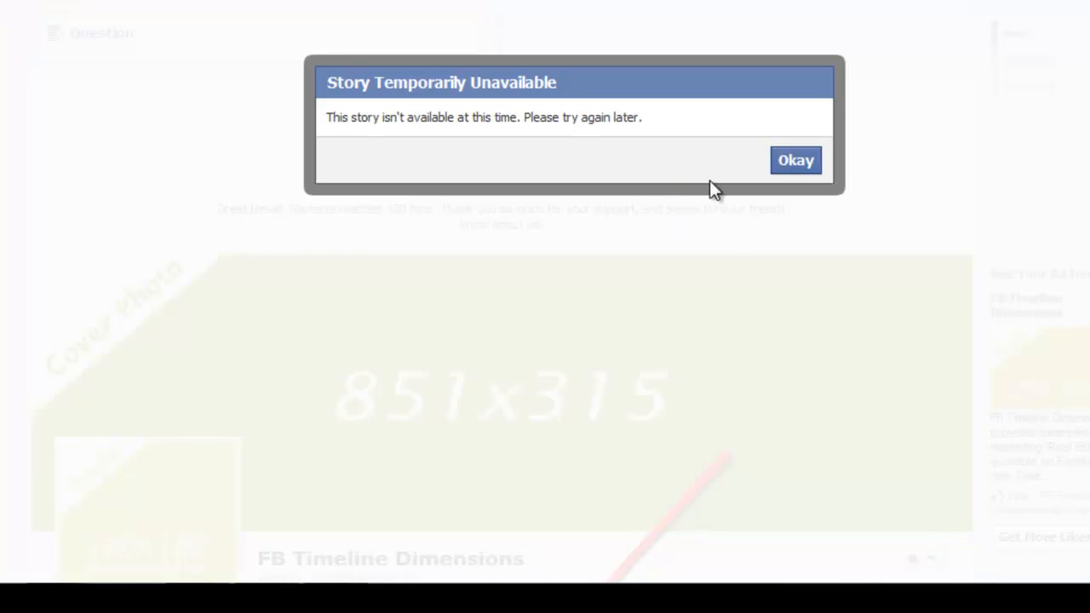
left_click(792, 162)
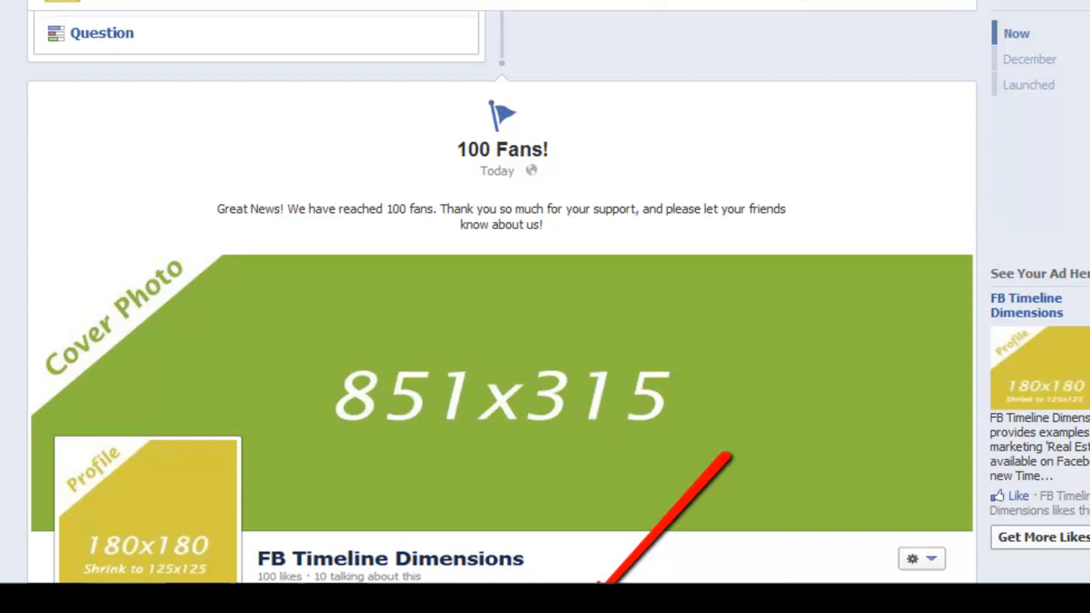
- Reload the browser page and find the 100 Fans! milestone below the status composer
scroll(502, 298, "up", 6)
scroll(502, 298, "down", 5)
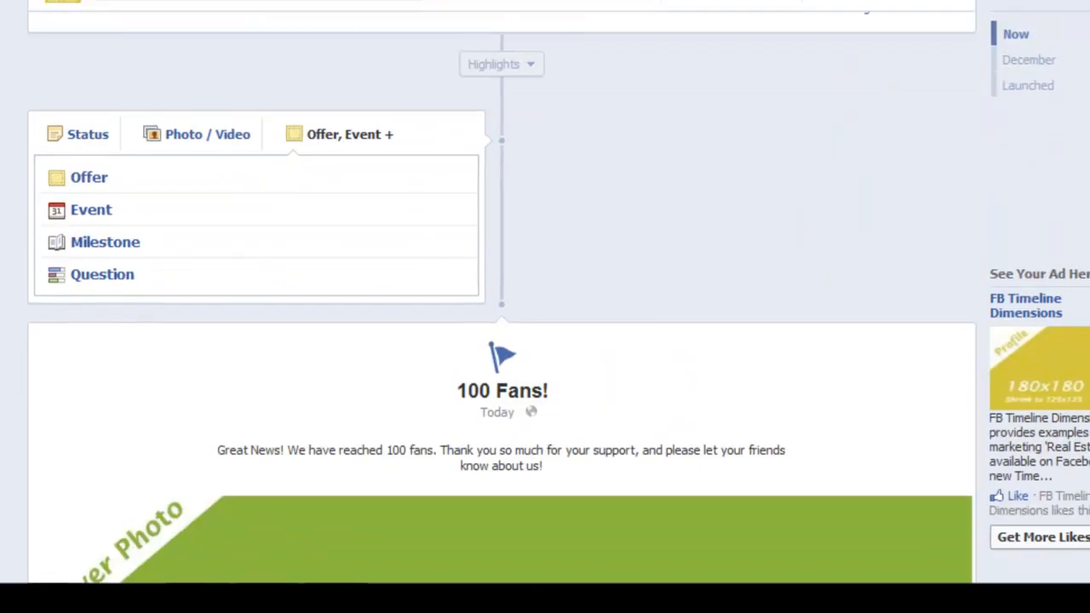
scroll(503, 341, "down", 5)
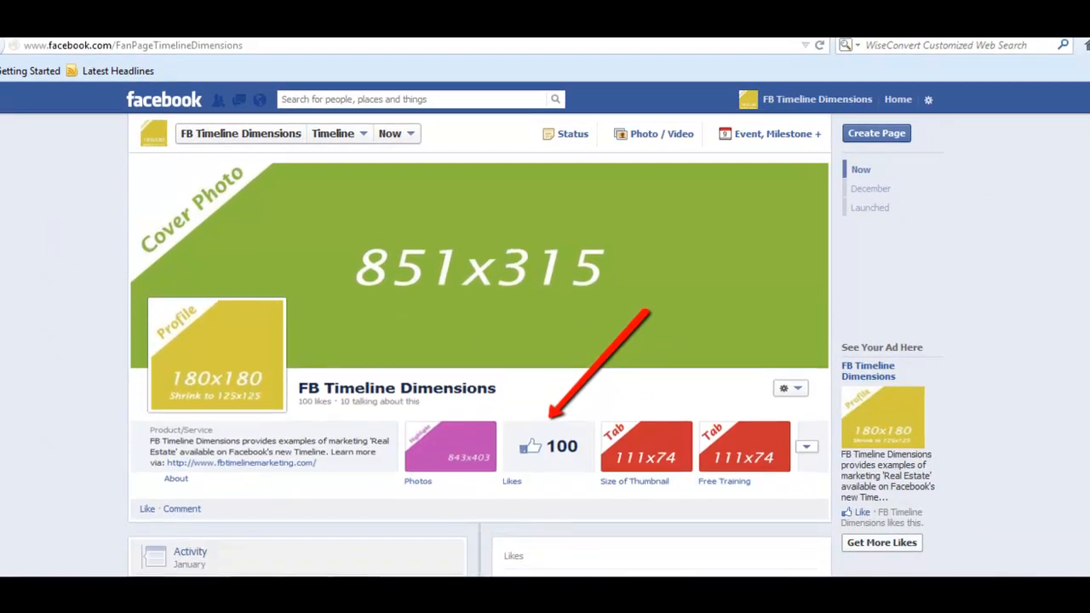
scroll(532, 210, "down", 2)
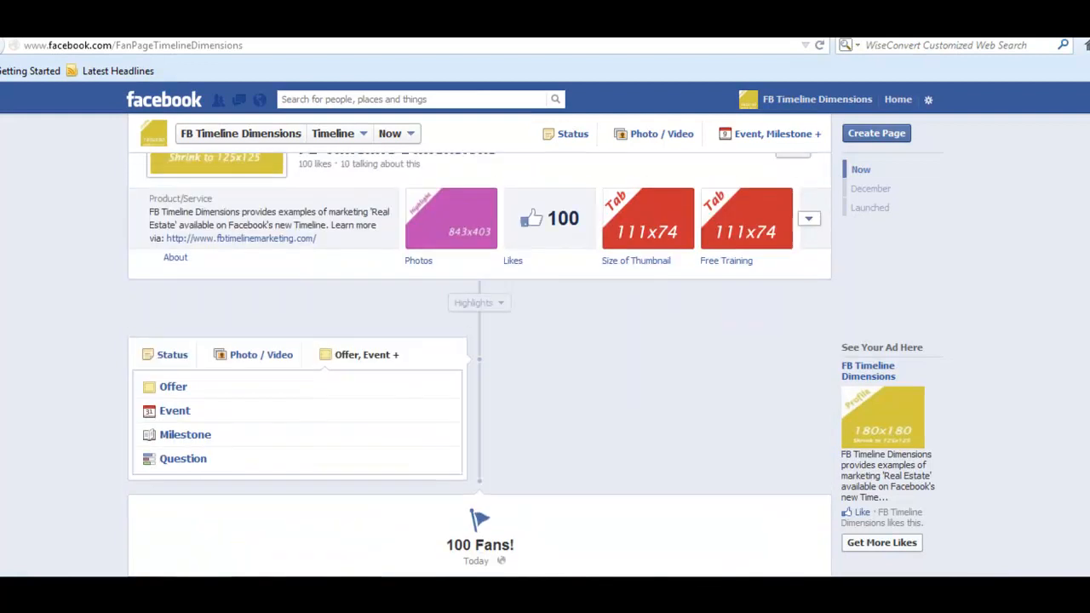
scroll(532, 210, "up", 2)
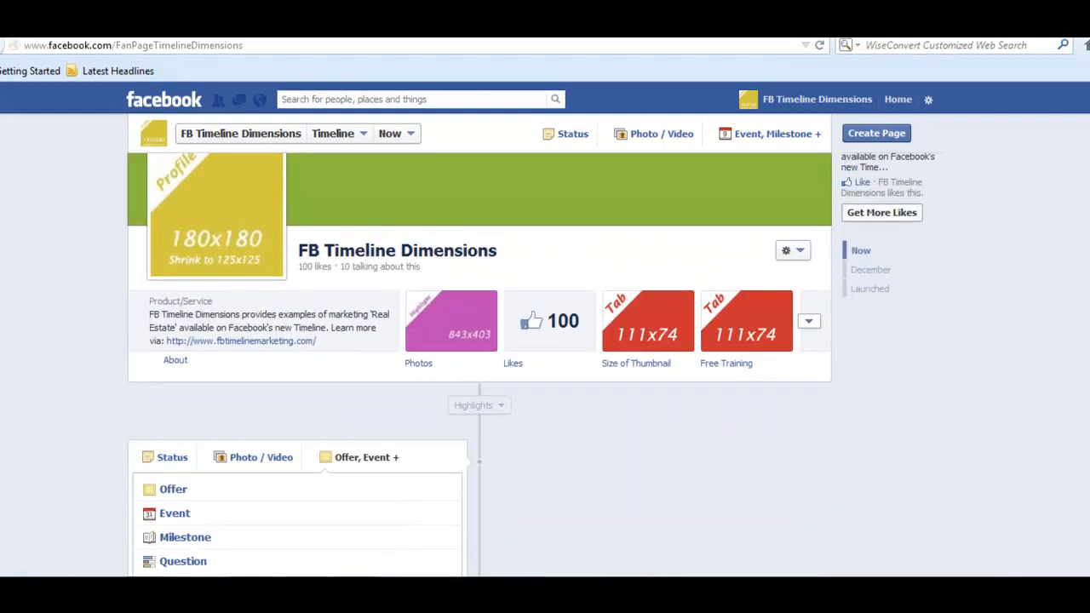
left_click(819, 45)
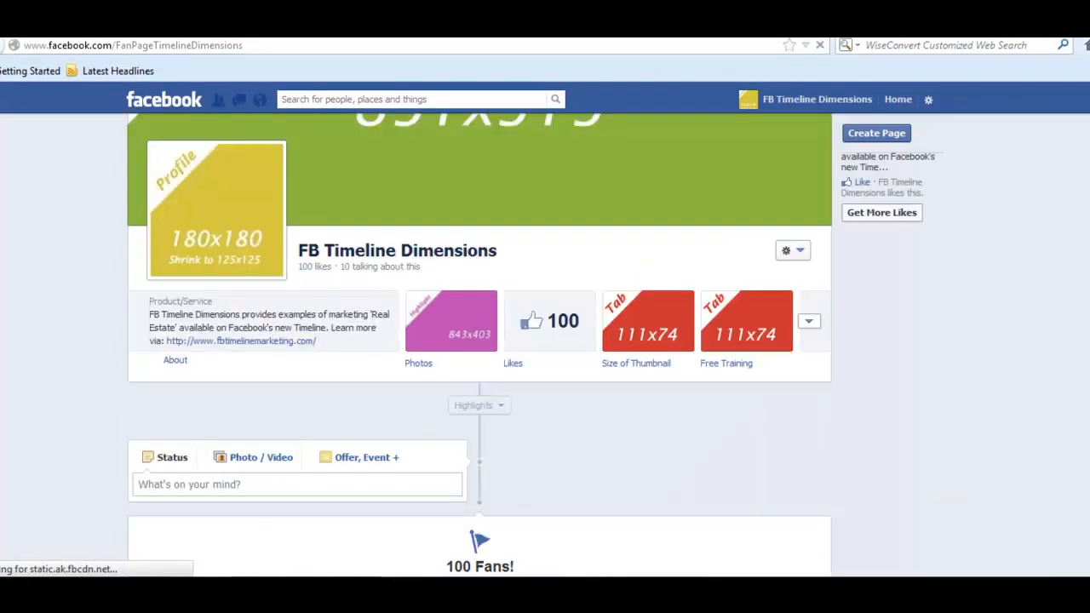
scroll(480, 347, "down", 4)
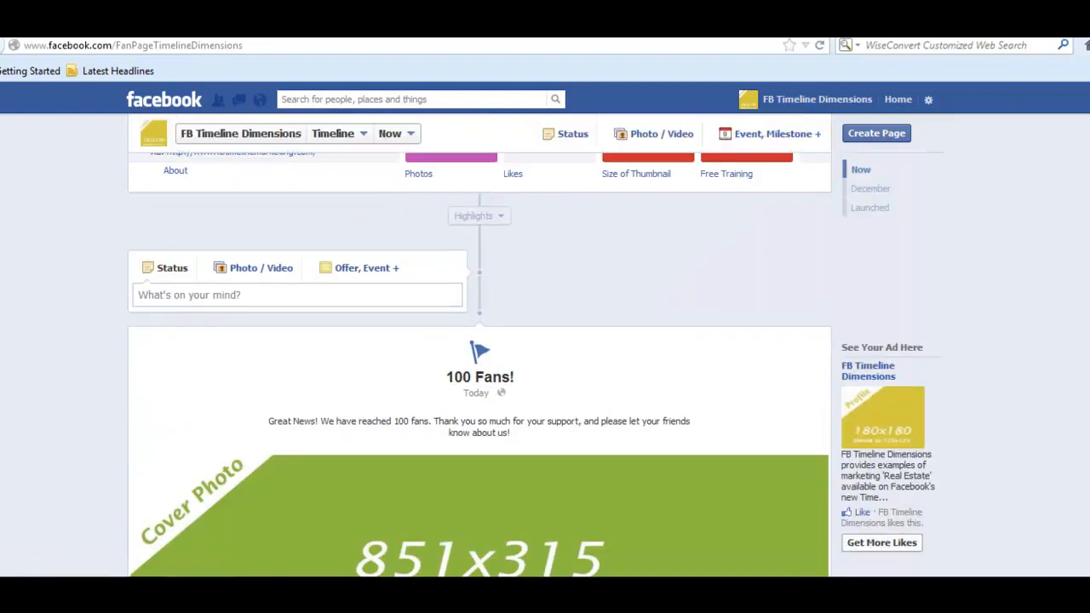
scroll(480, 364, "down", 2)
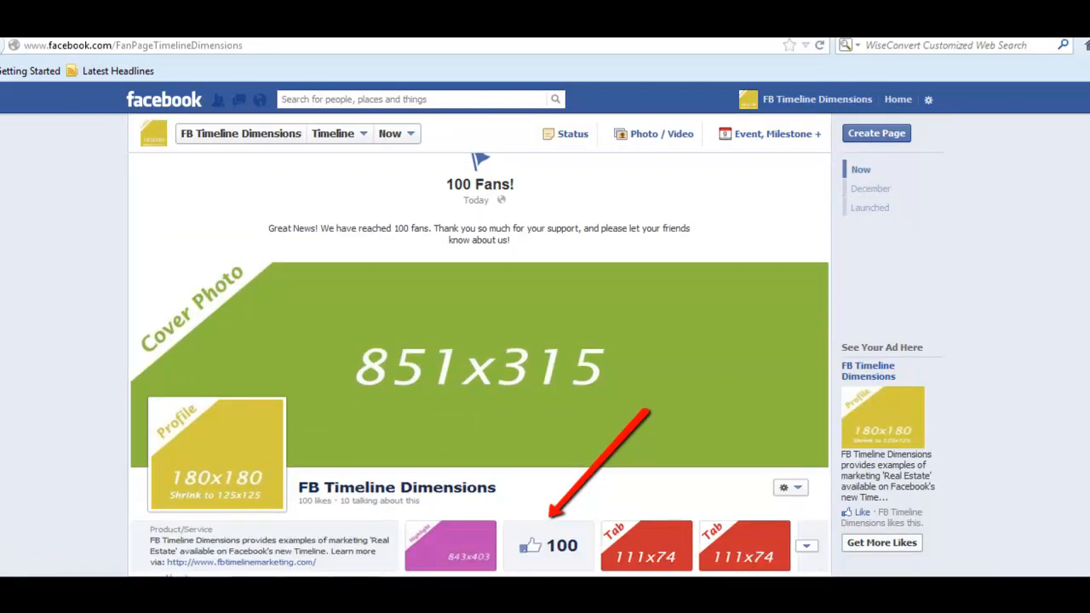
scroll(480, 364, "down", 1)
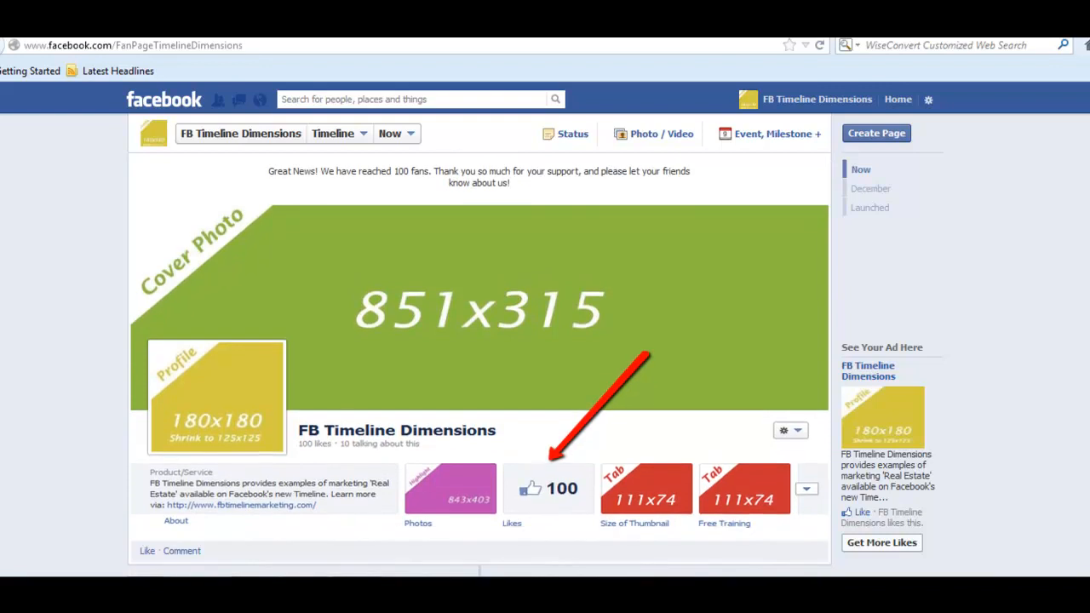
scroll(480, 365, "up", 3)
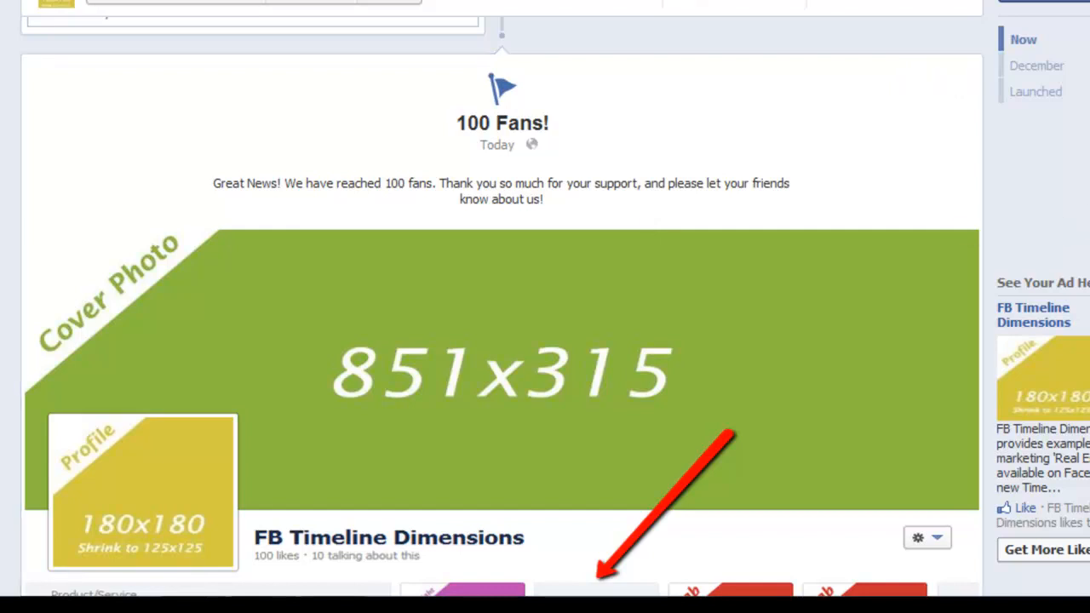
scroll(502, 307, "down", 2)
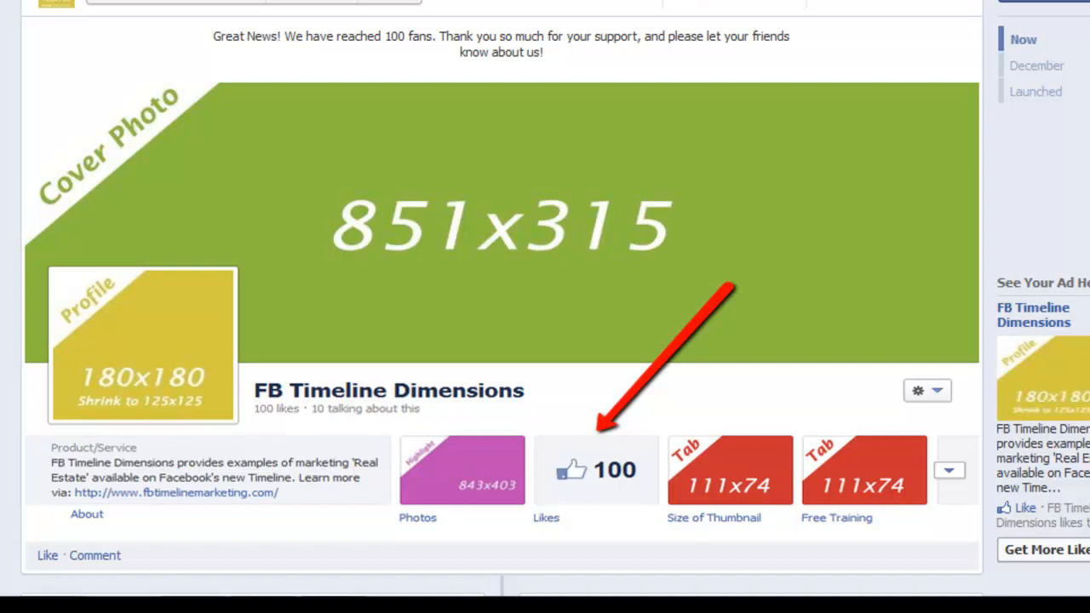
scroll(503, 341, "down", 4)
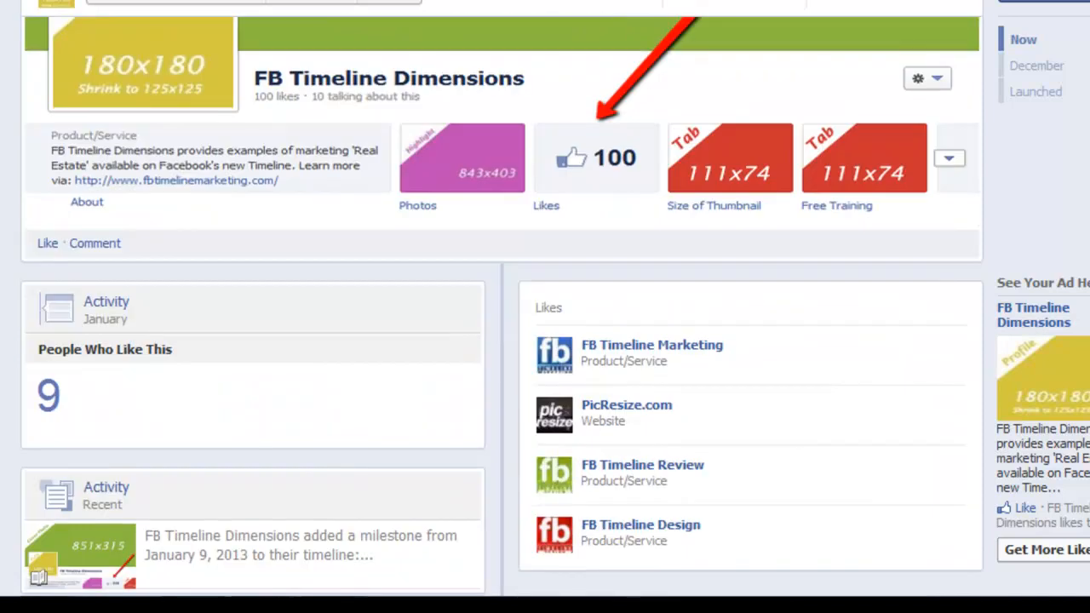
scroll(503, 340, "up", 1)
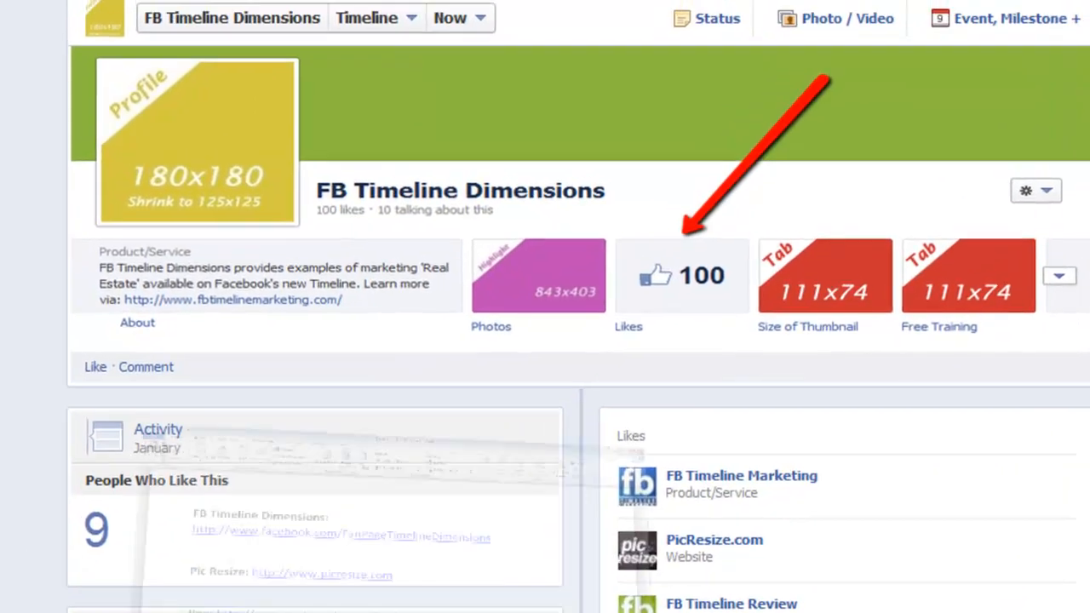